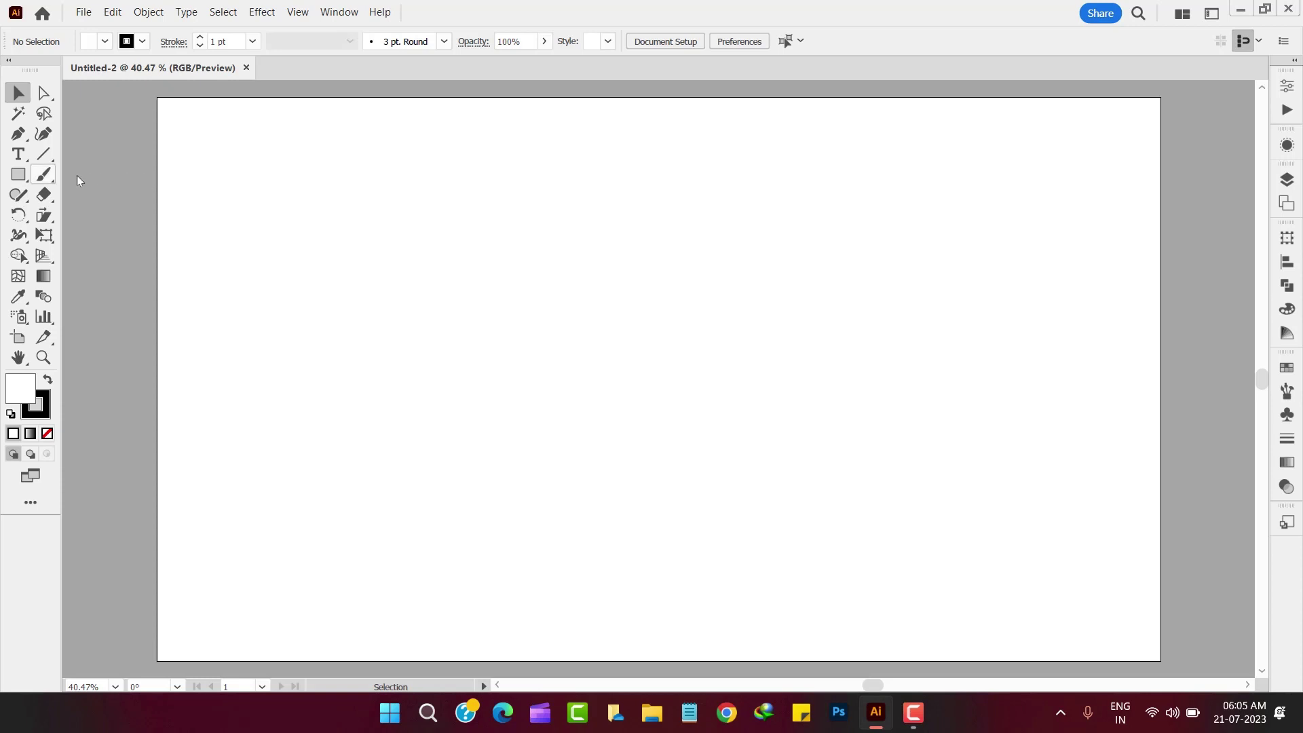
Draw a 1920 × 1080 px rectangle and centre it on the artboard.
left_click(19, 174)
left_click(411, 269)
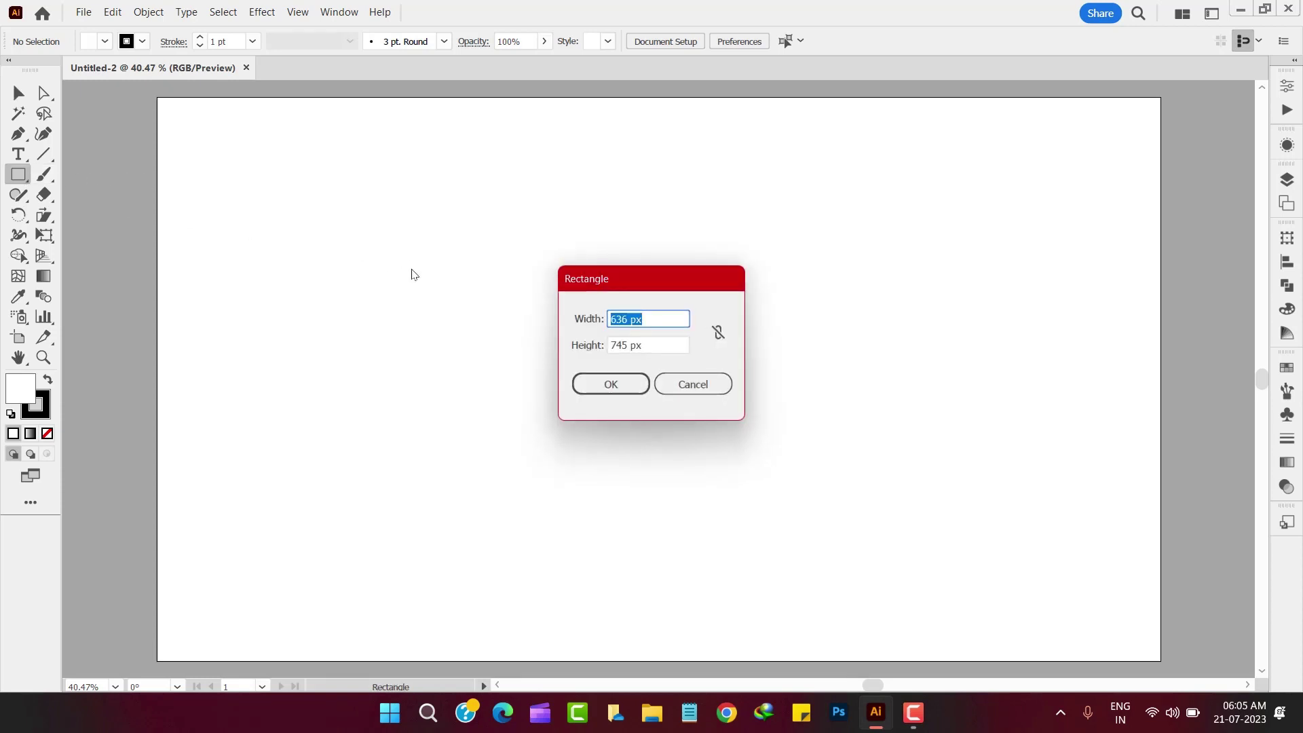
type("1920")
key("Tab")
type("1")
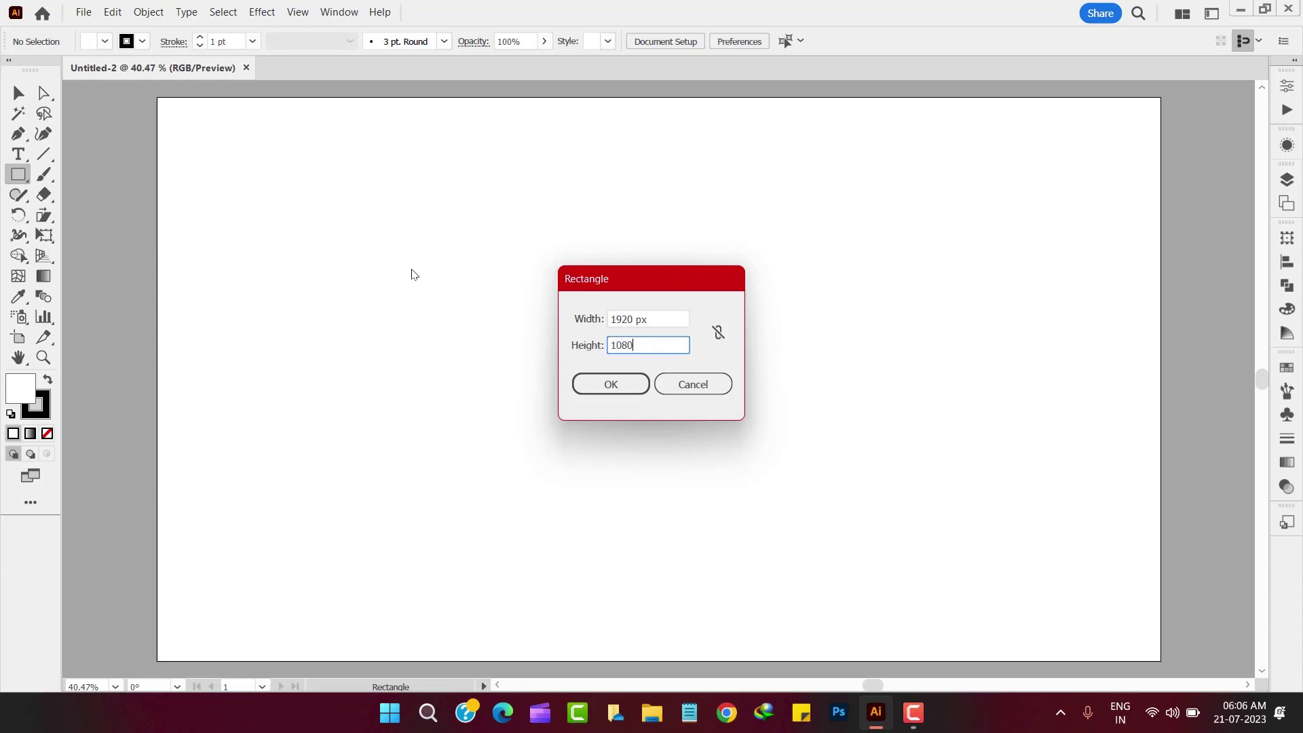
type("080")
key("Return")
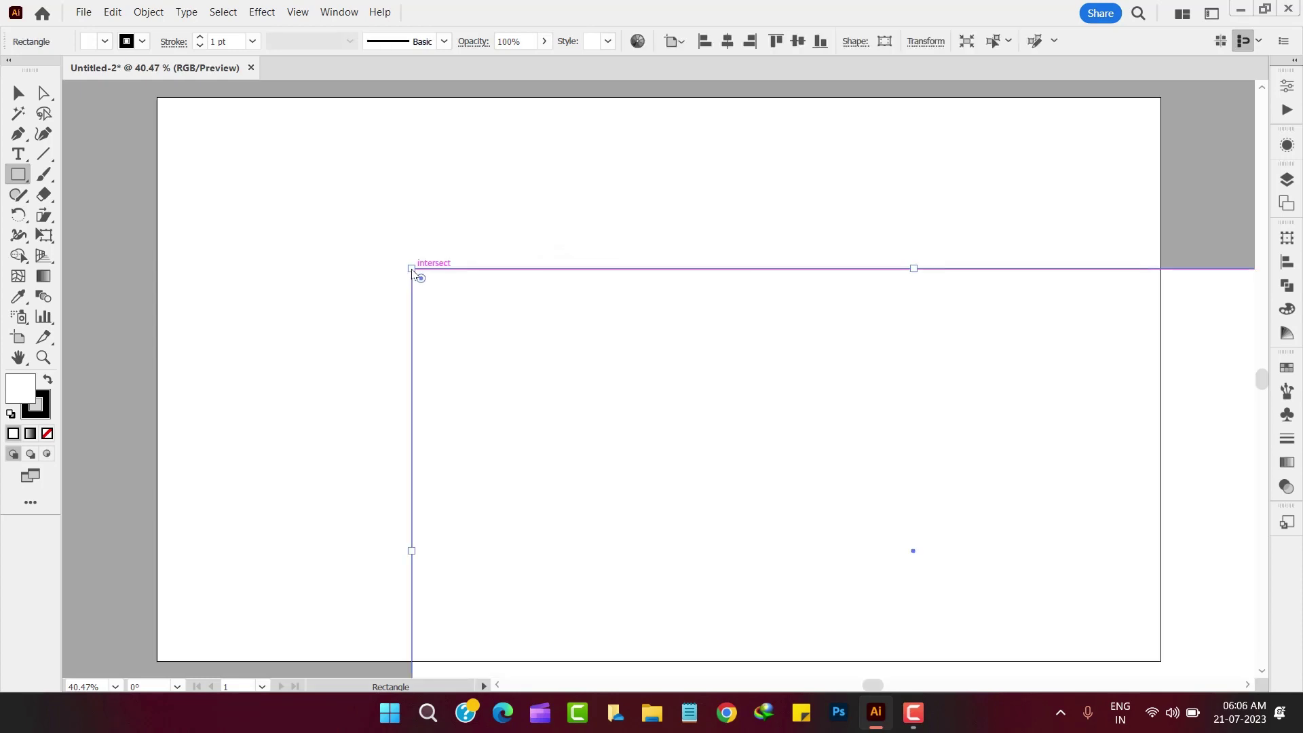
left_click(19, 93)
left_click(727, 41)
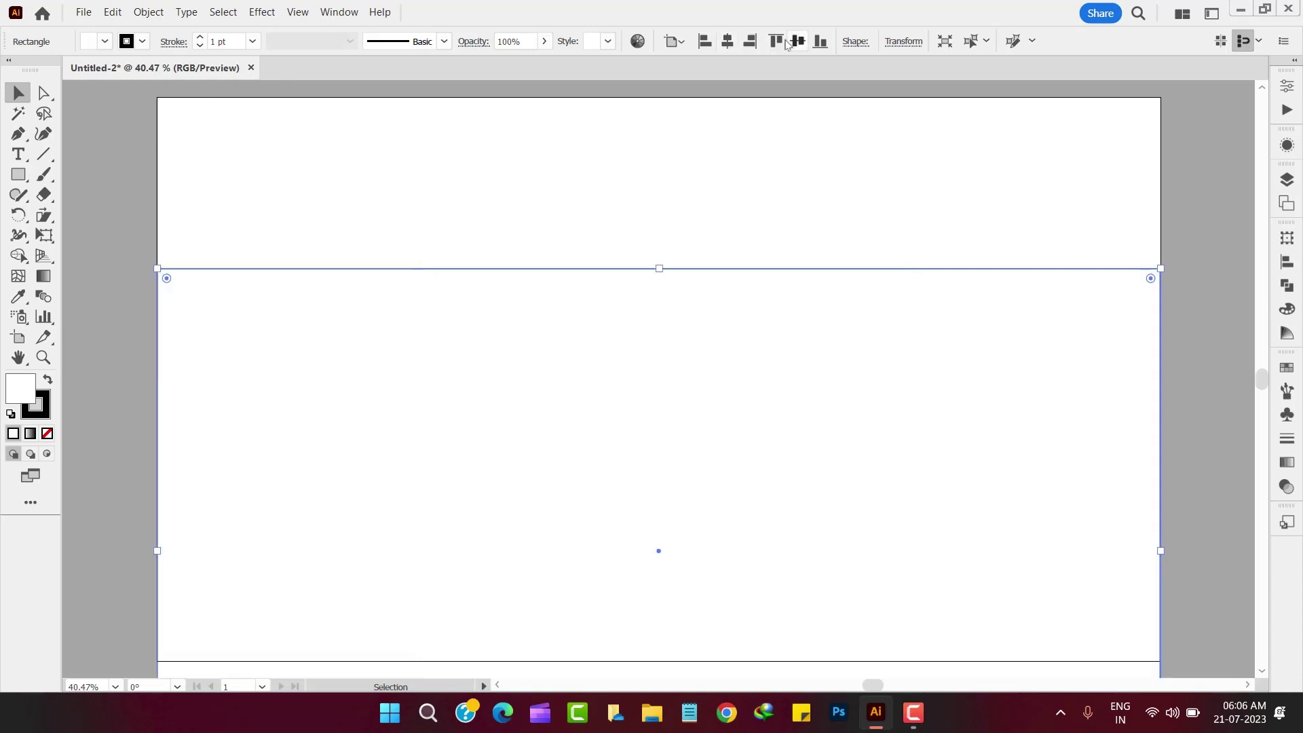
left_click(797, 40)
Make the rectangle black with no stroke and lock it in place.
left_click(47, 433)
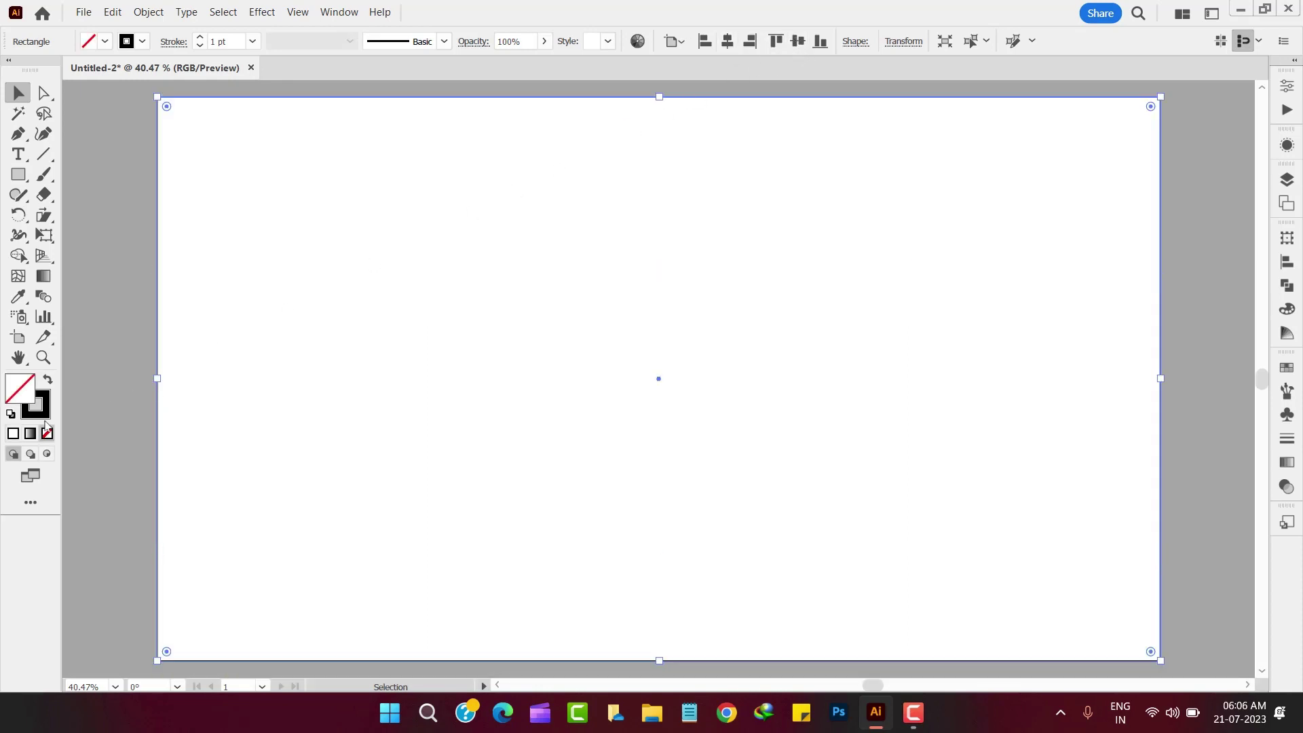
left_click(45, 384)
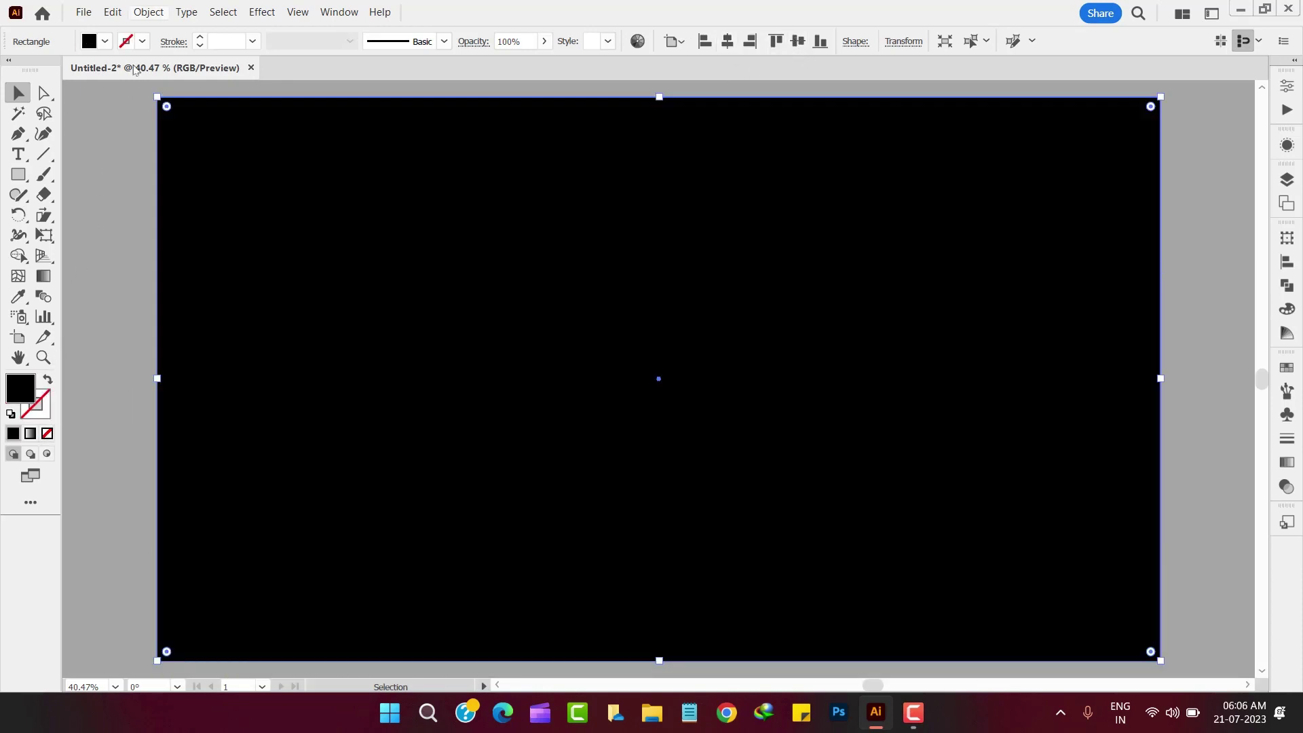
left_click(148, 13)
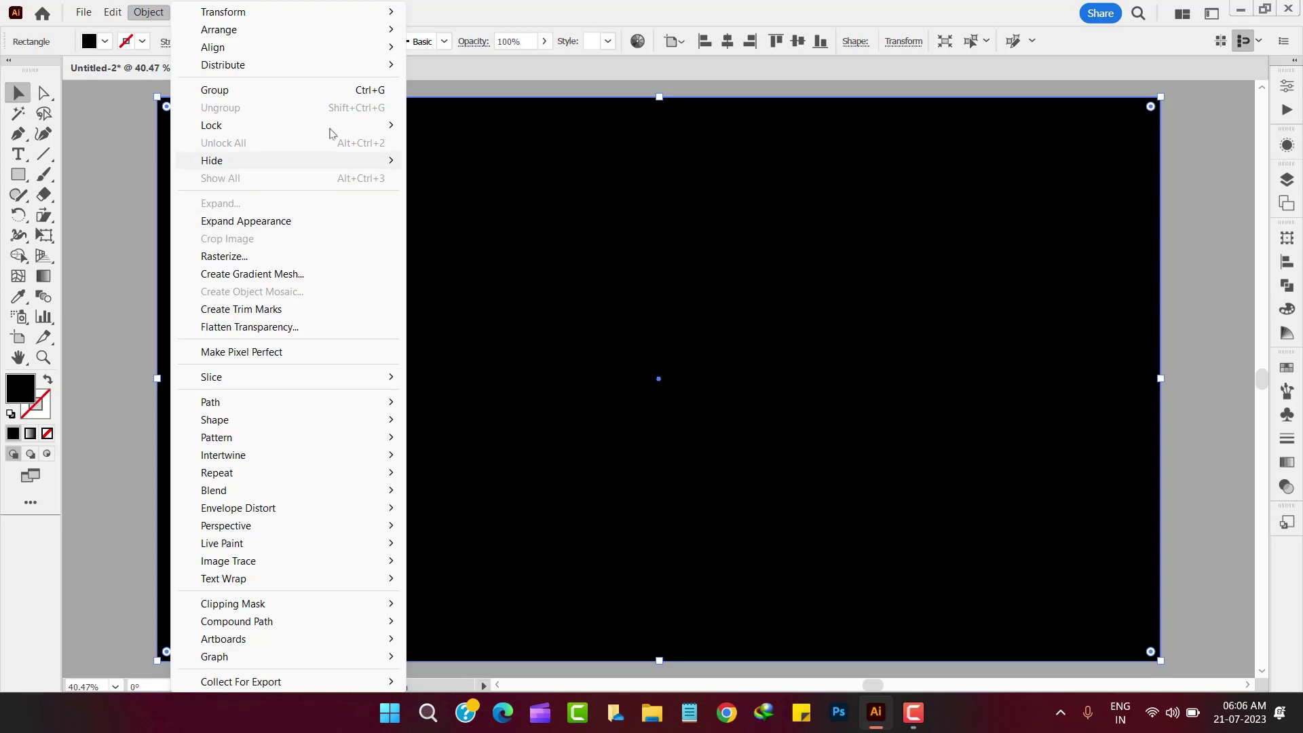
mouse_move(332, 133)
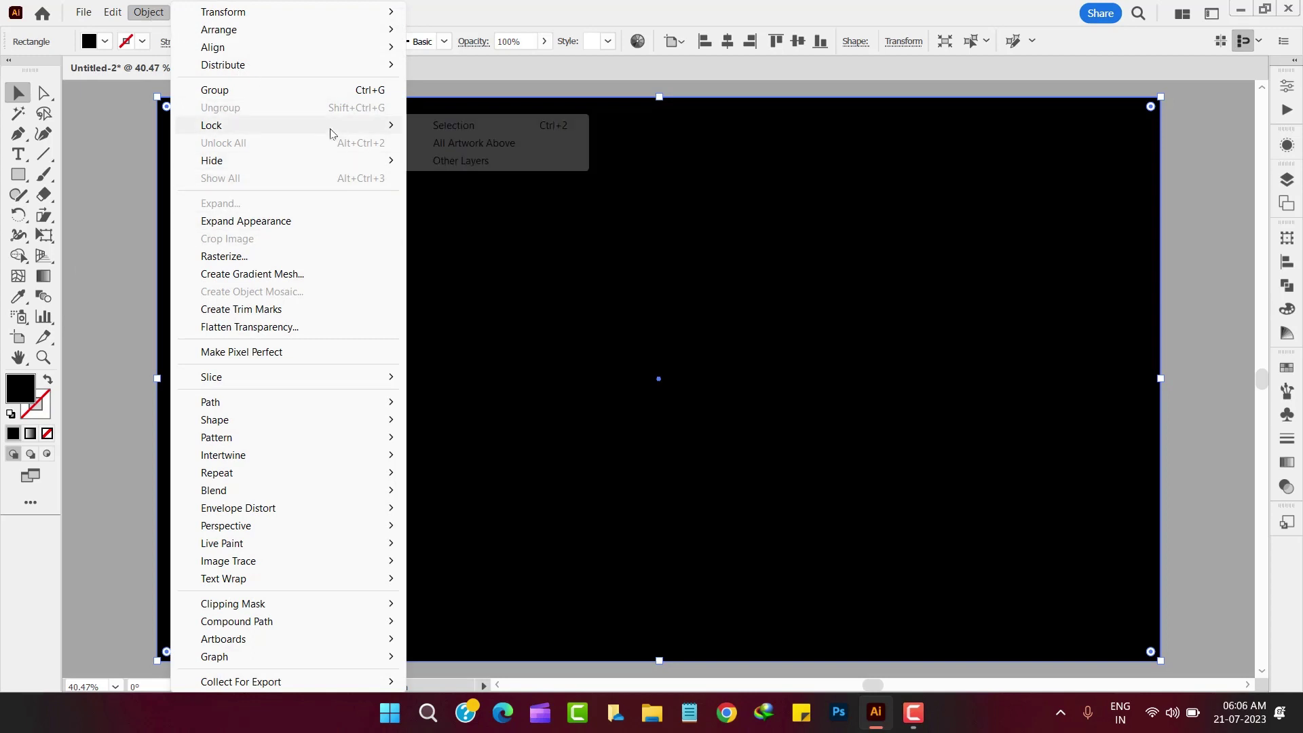
left_click(446, 130)
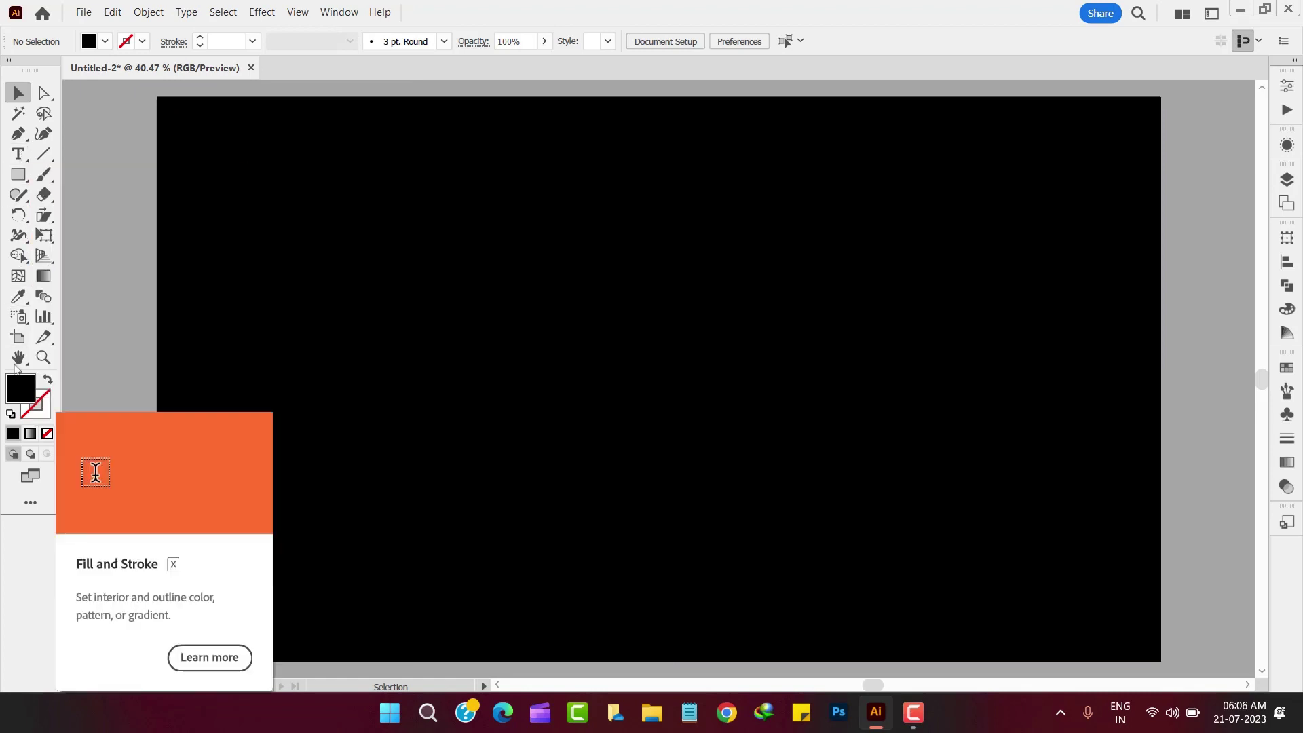
Set the fill to white, place a letter S and scale it up about 4.5 times.
double_click(21, 389)
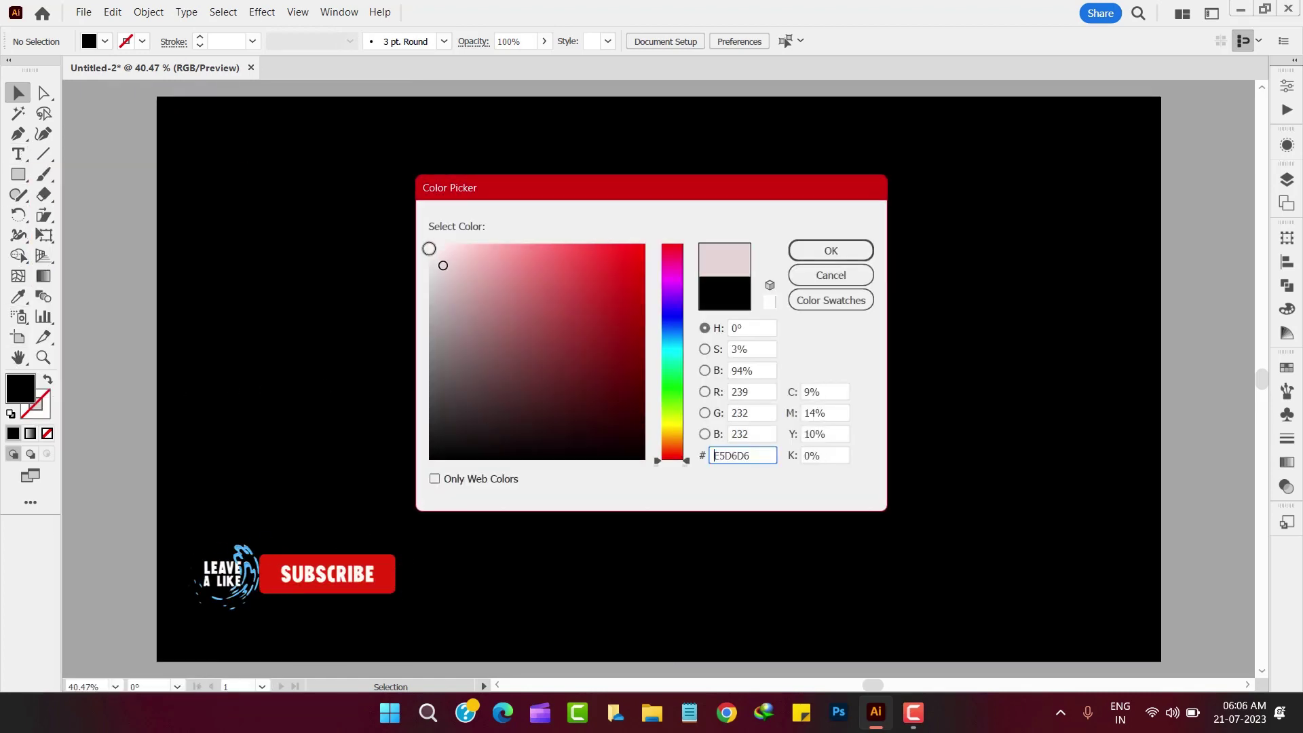
left_click_drag(443, 265, 428, 244)
left_click(831, 251)
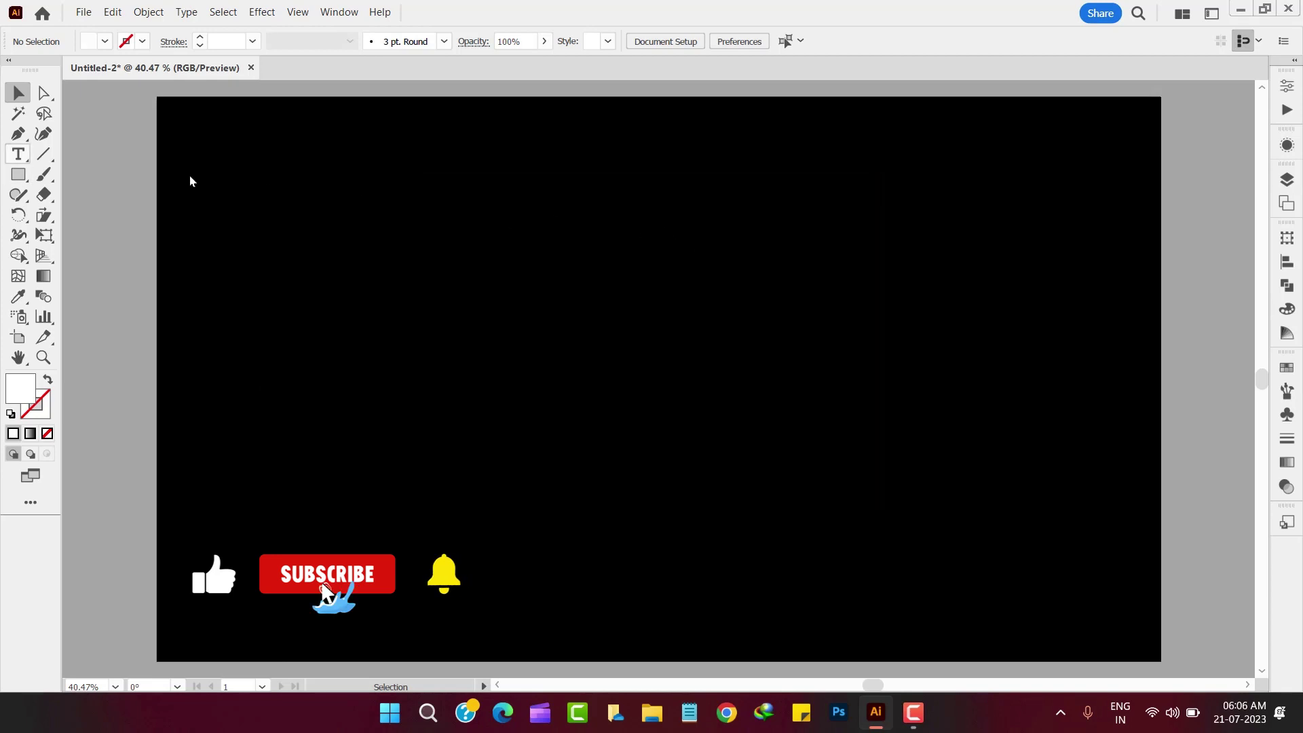
left_click(26, 159)
left_click(419, 365)
left_click(18, 95)
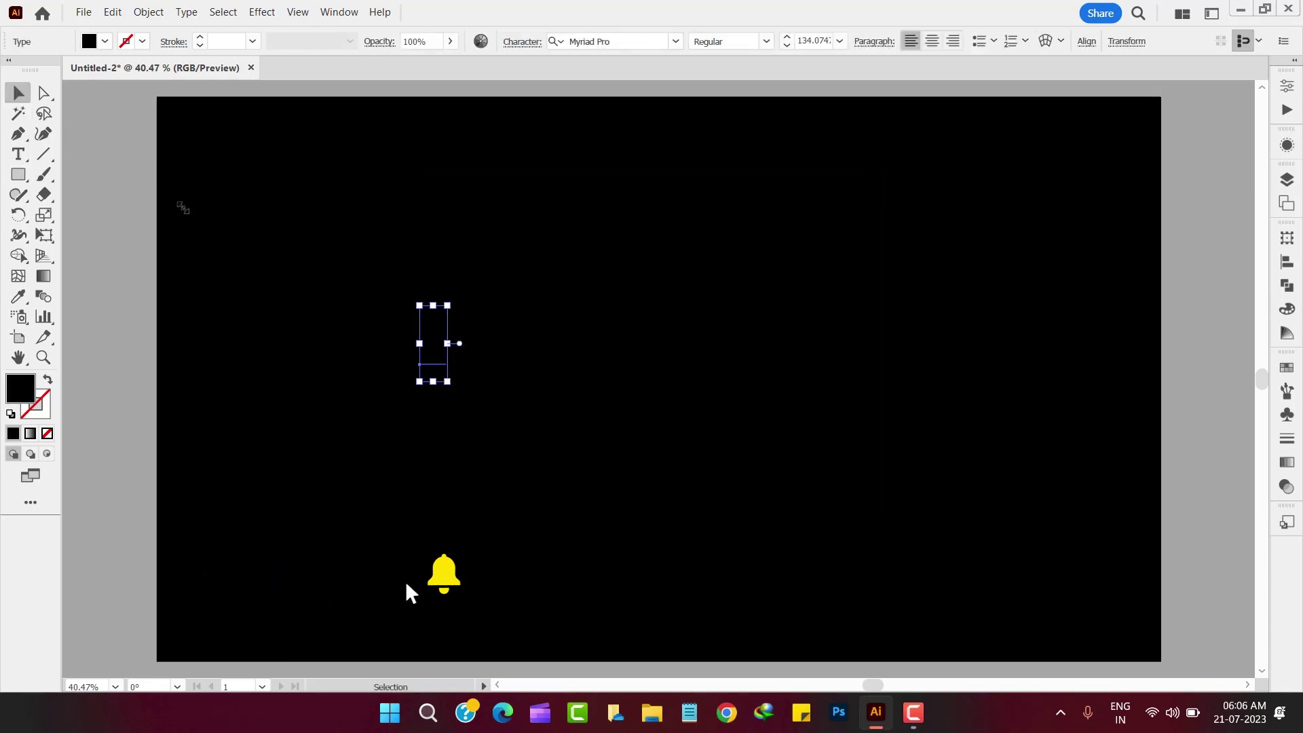
left_click_drag(447, 381, 592, 575)
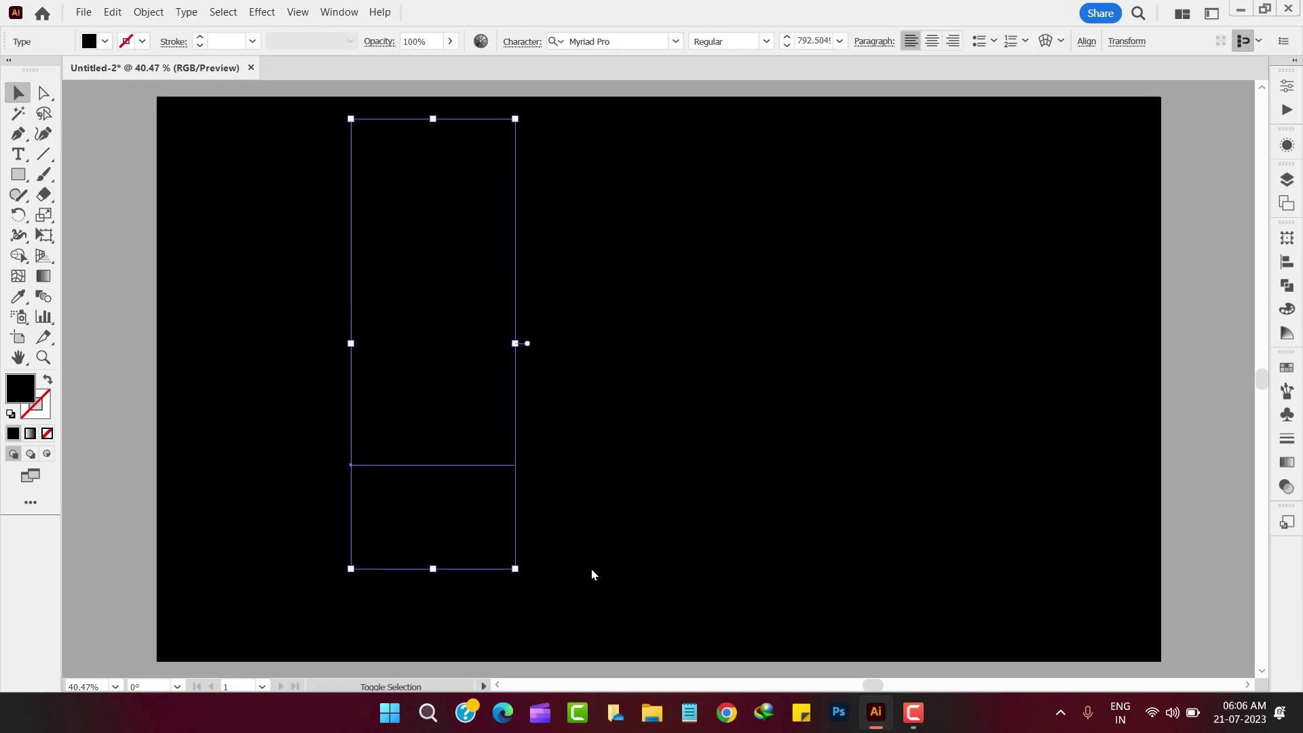
Make the S white and set its font to Gotham-Black.
left_click(1287, 309)
left_click(1099, 344)
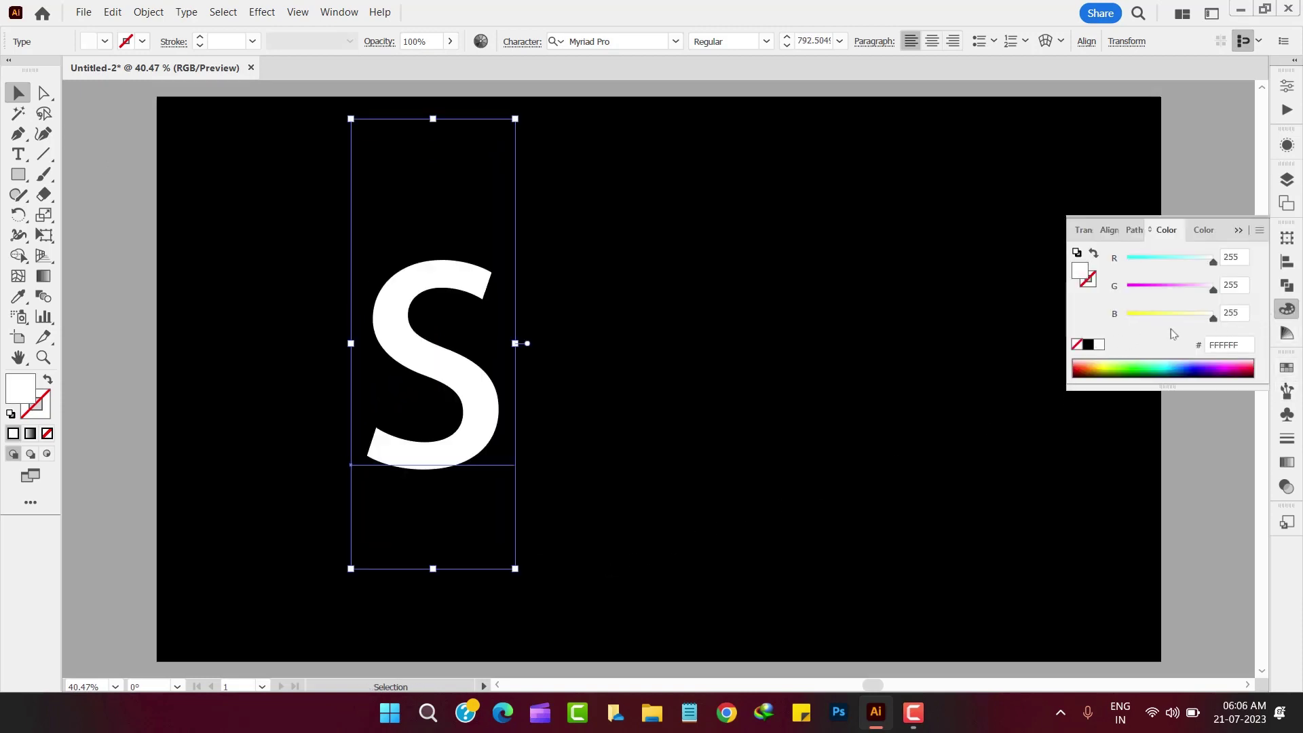
left_click(1286, 311)
left_click(641, 41)
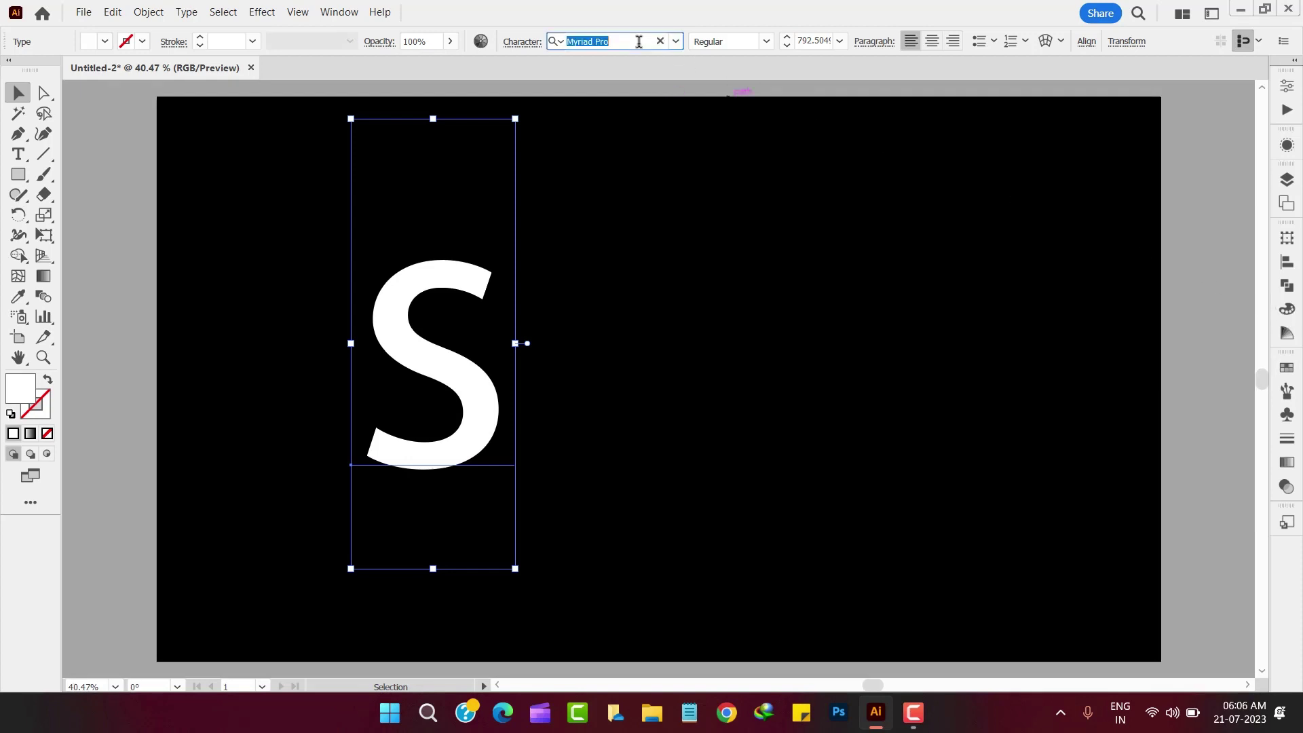
type("gotham")
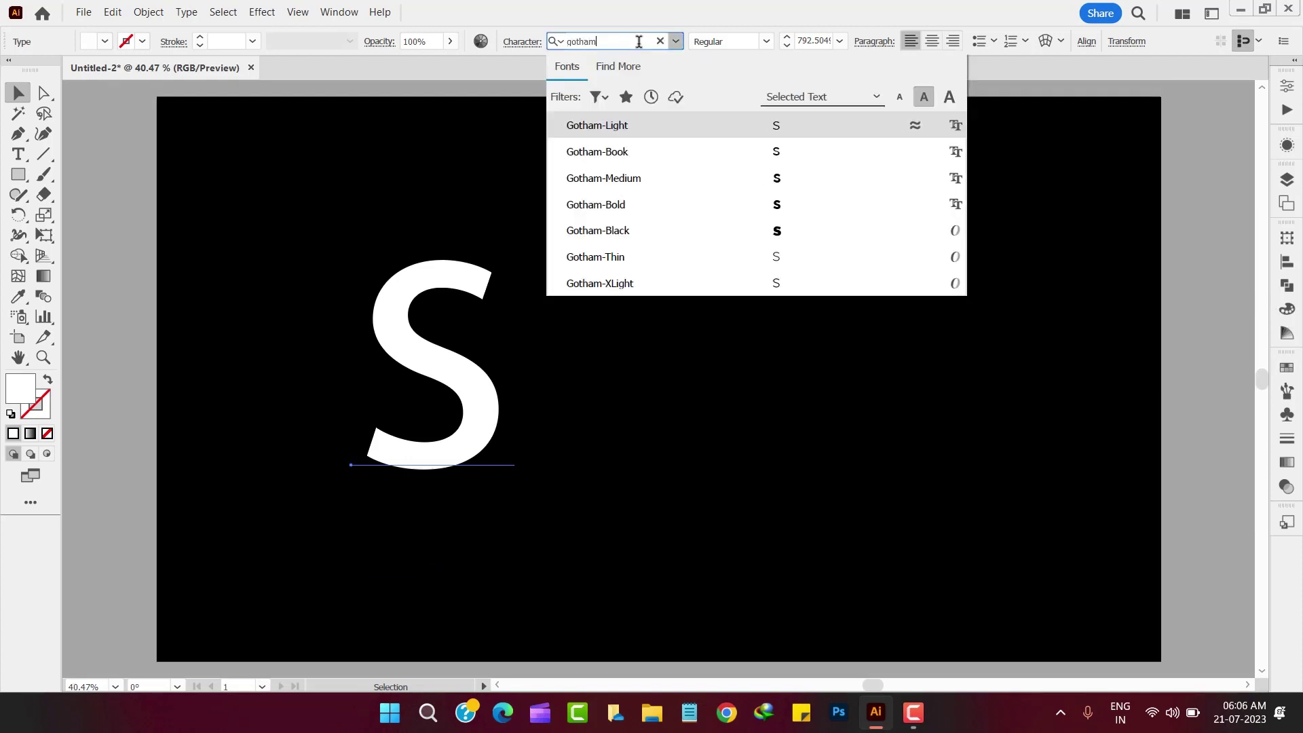
key("Down")
key("Down")
key("Down")
key("Down")
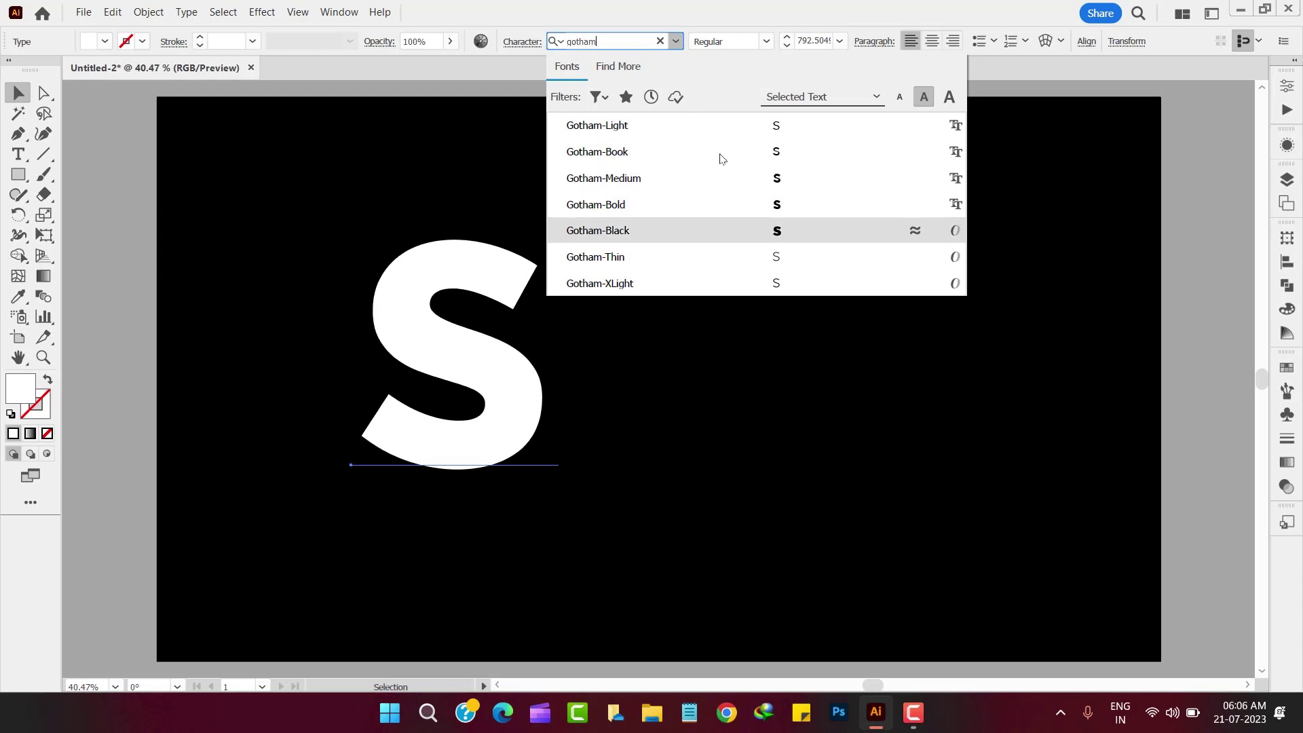
key("Return")
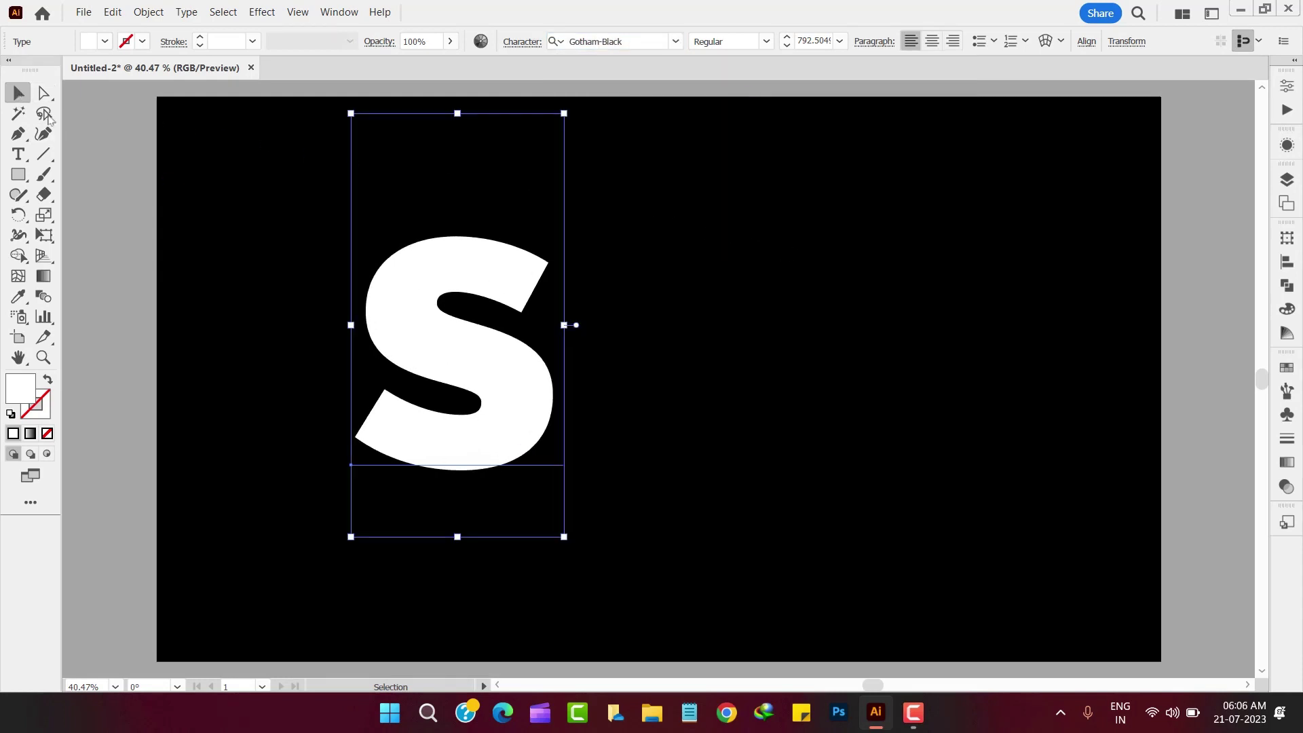
Convert the S to outlines, then move it toward the centre and enlarge it.
right_click(448, 423)
left_click(511, 434)
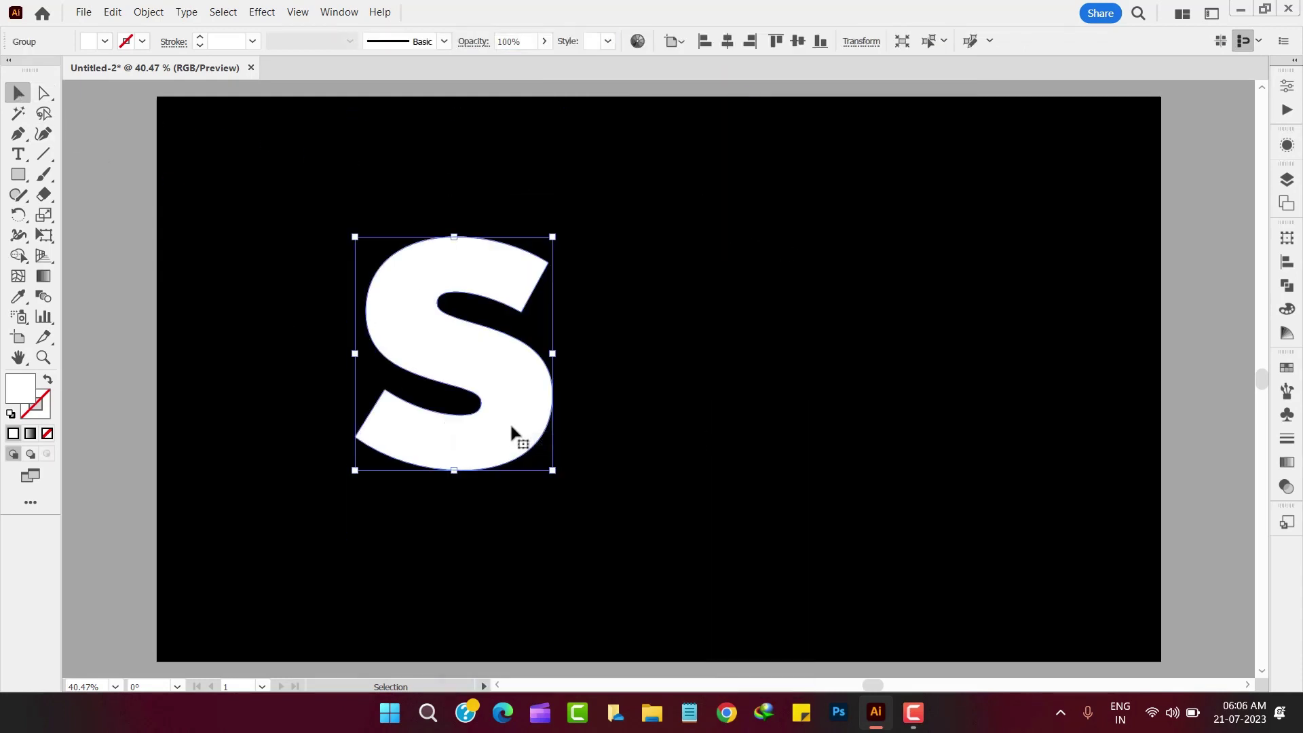
left_click_drag(517, 416, 668, 451)
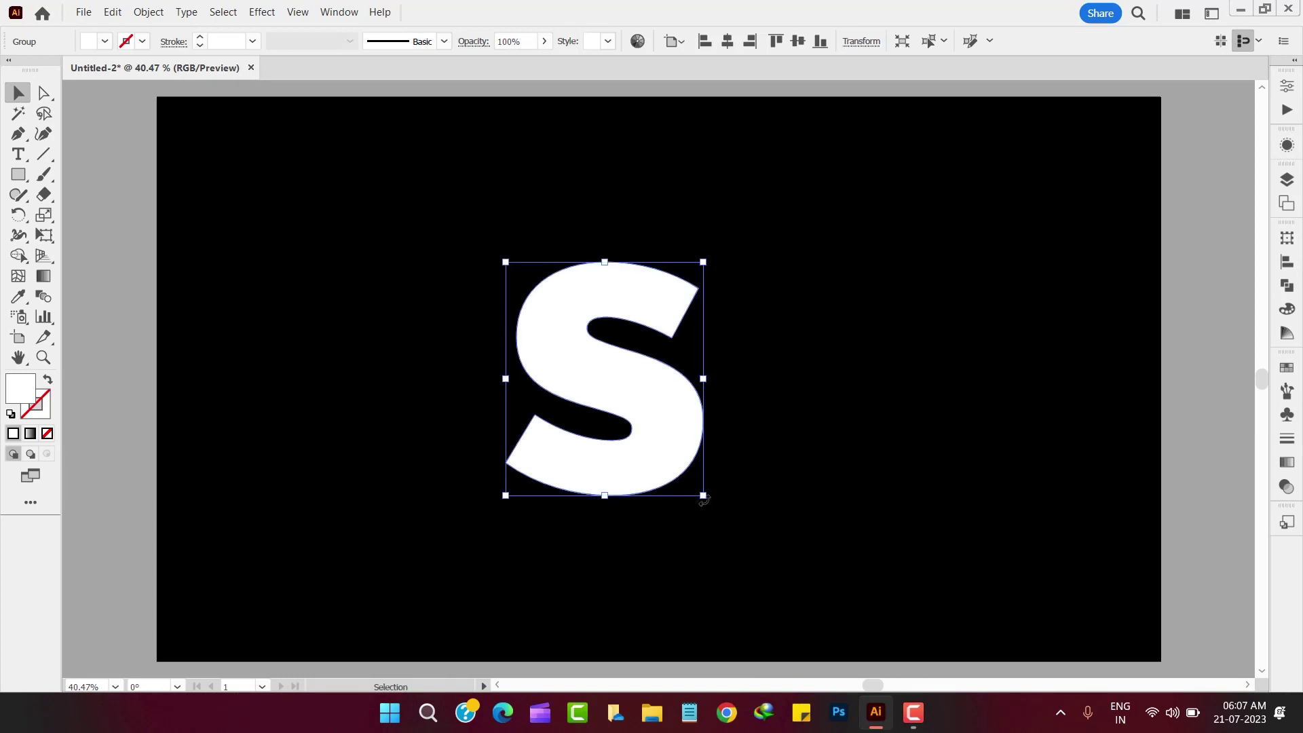
left_click_drag(703, 496, 723, 436)
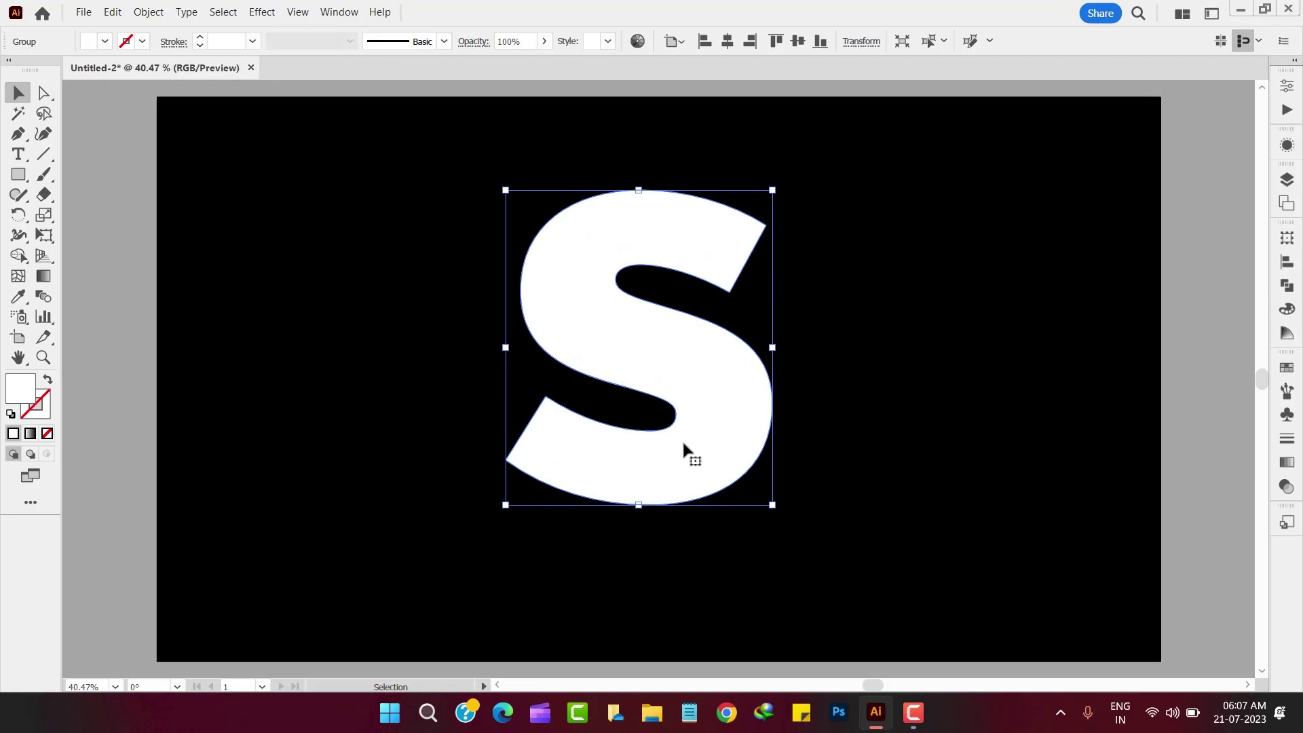
Round the S's corners to 25 px with the Direct Selection tool.
left_click(44, 93)
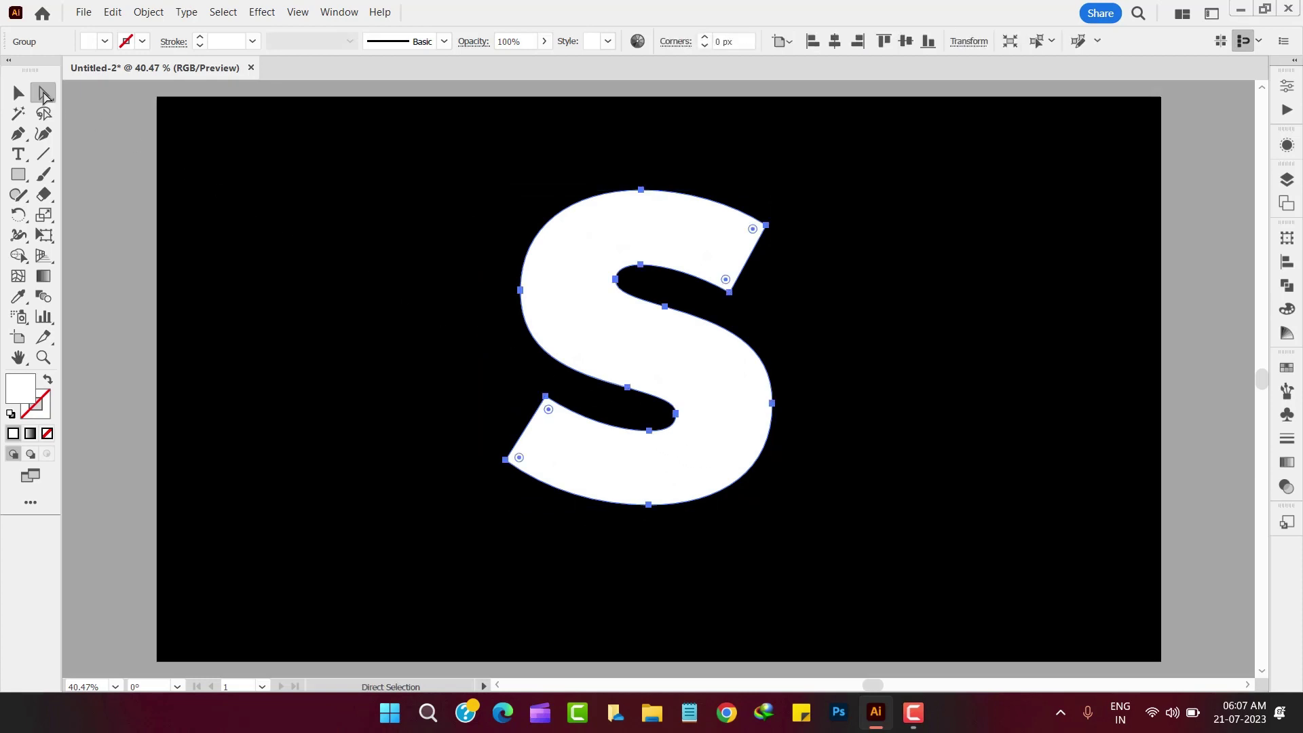
left_click(706, 39)
left_click(706, 38)
left_click(706, 39)
left_click(706, 39)
left_click(706, 38)
left_click(706, 39)
left_click(706, 38)
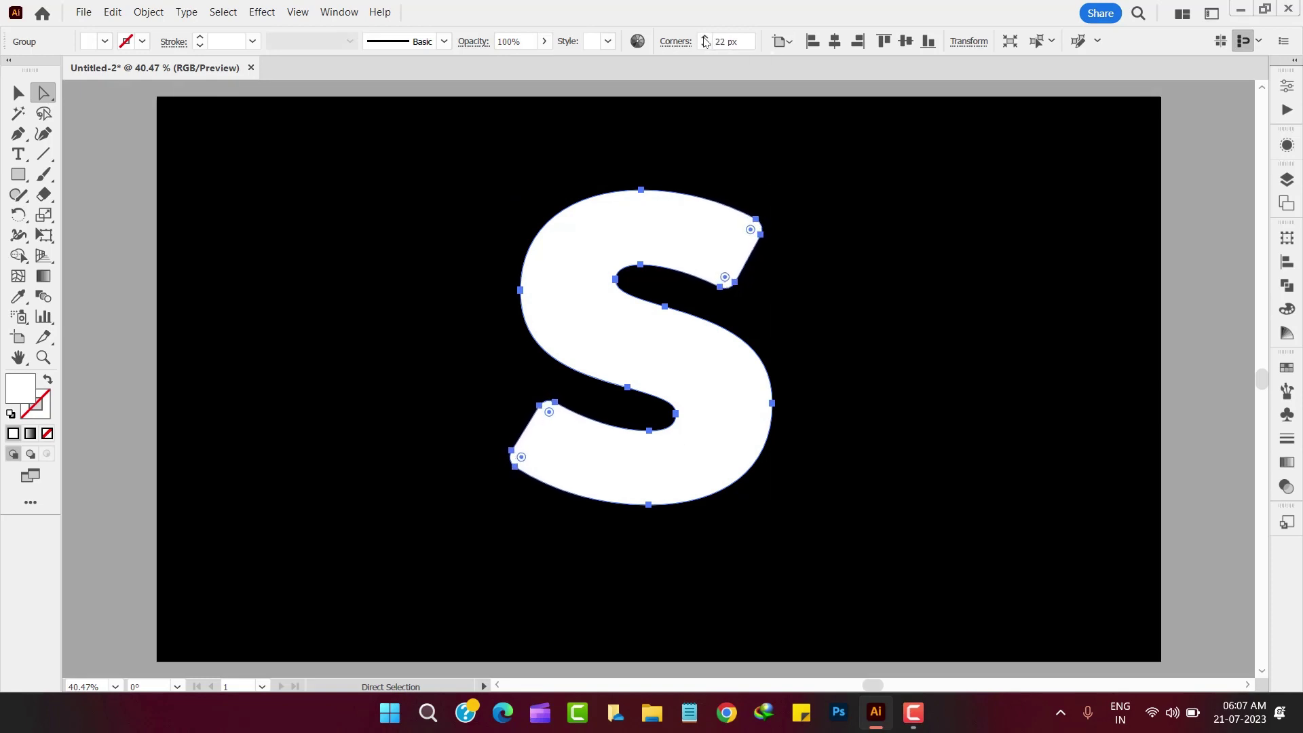
left_click(706, 39)
left_click(706, 38)
left_click(707, 39)
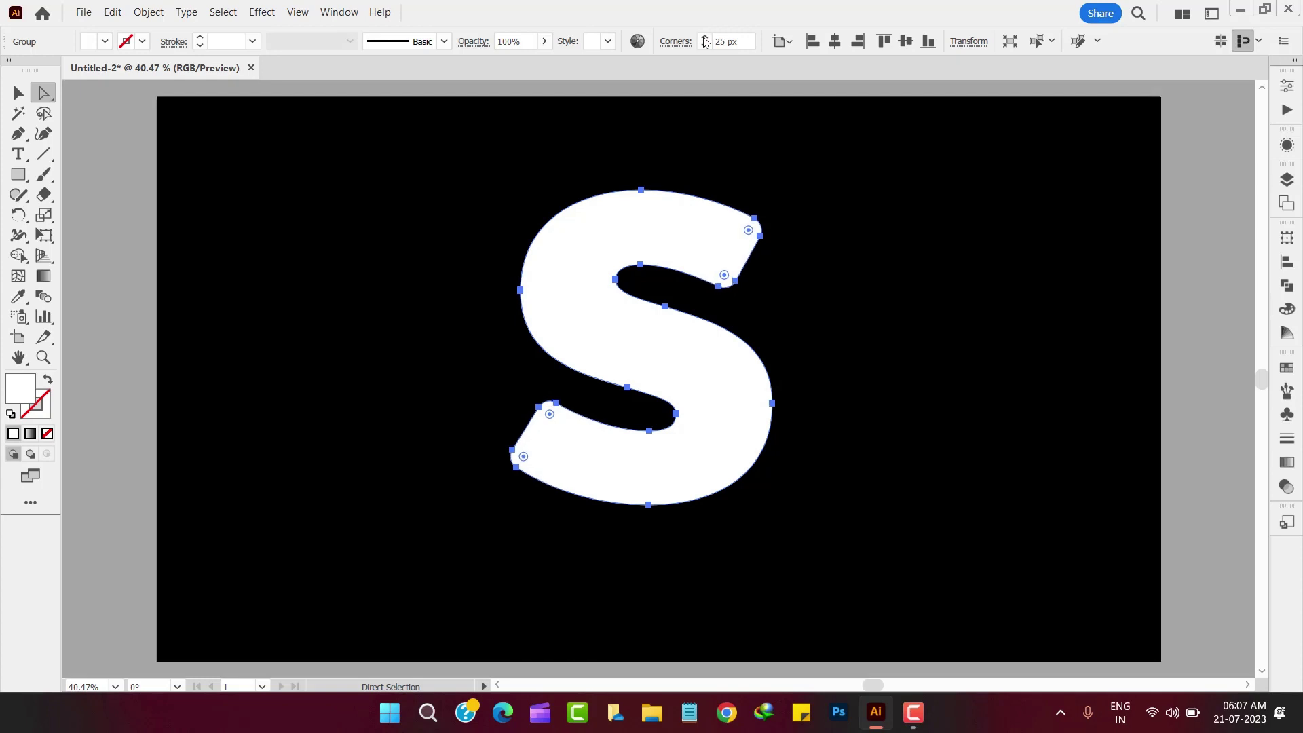
Alt-drag a duplicate S to the right and position the two side by side.
left_click(467, 167)
left_click(701, 407)
left_click_drag(701, 407, 526, 406)
left_click_drag(777, 442, 961, 442)
left_click_drag(529, 401, 623, 426)
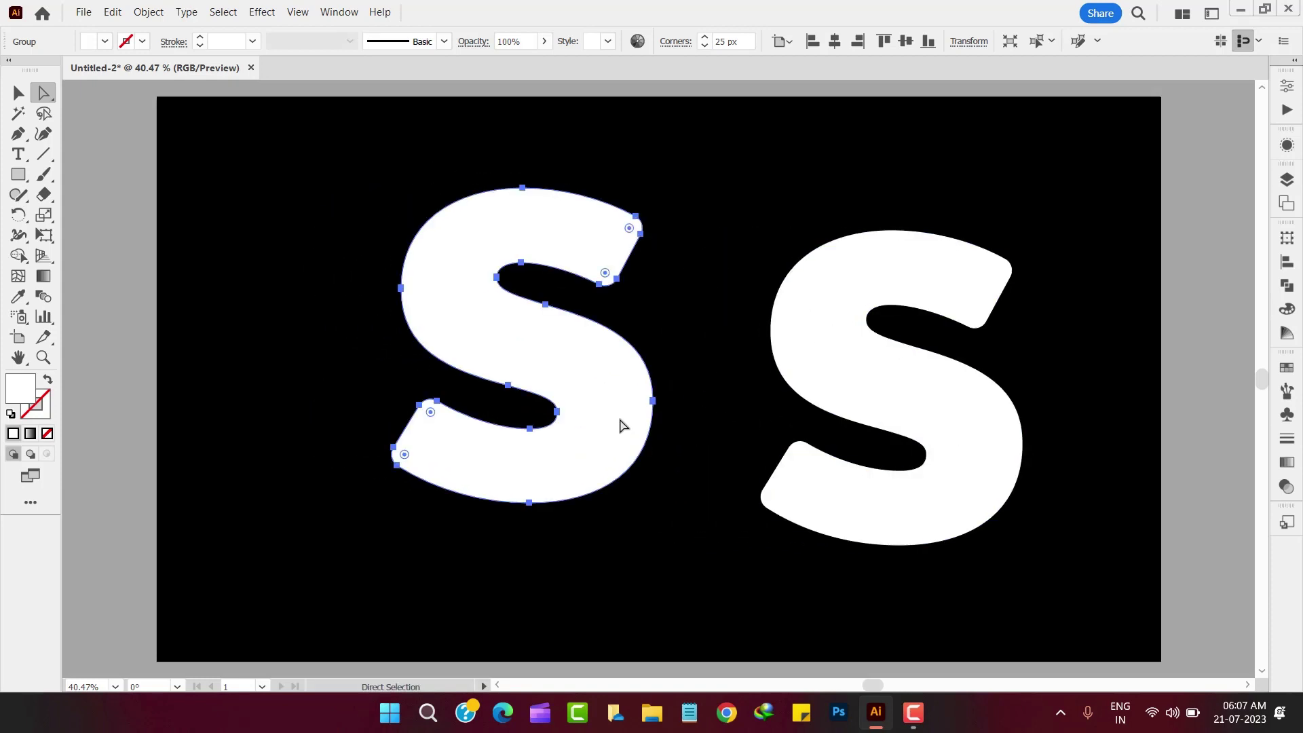
Fill the left S with red FF392E, leaving the right copy white.
left_click(1288, 311)
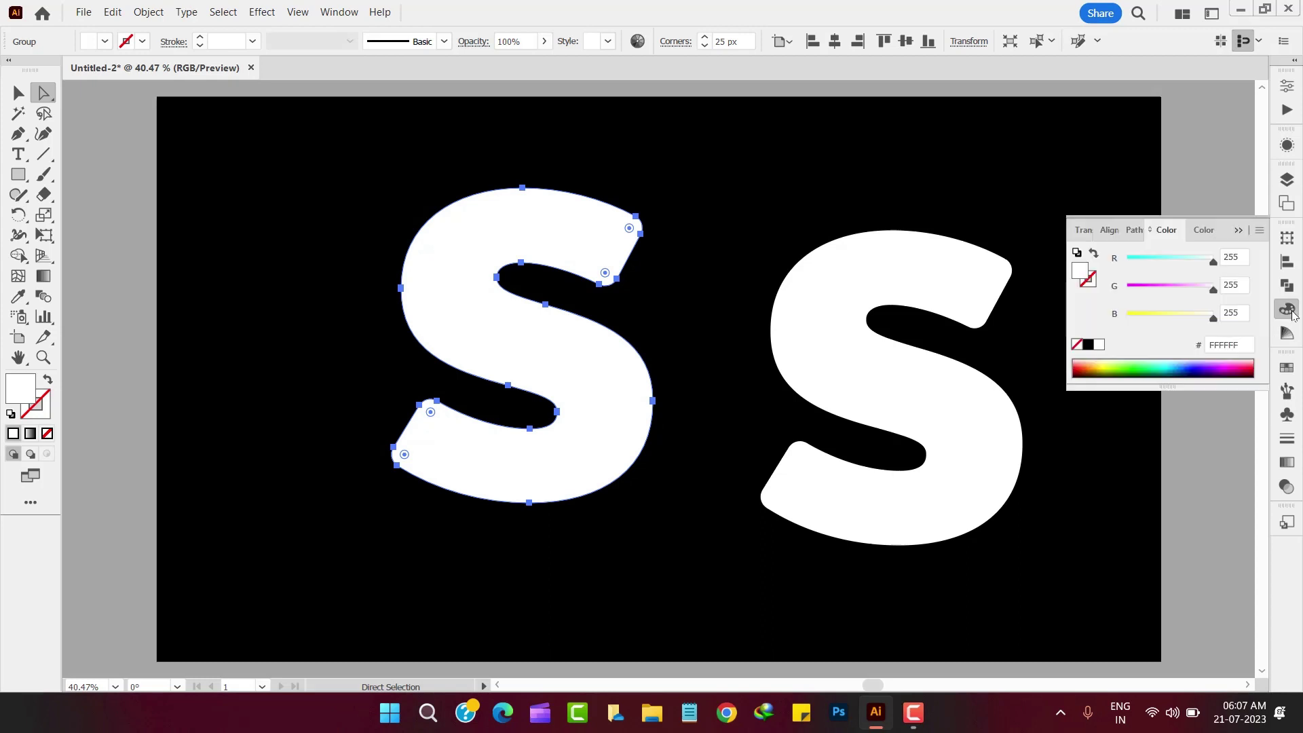
left_click(1092, 365)
left_click_drag(1092, 364, 1077, 361)
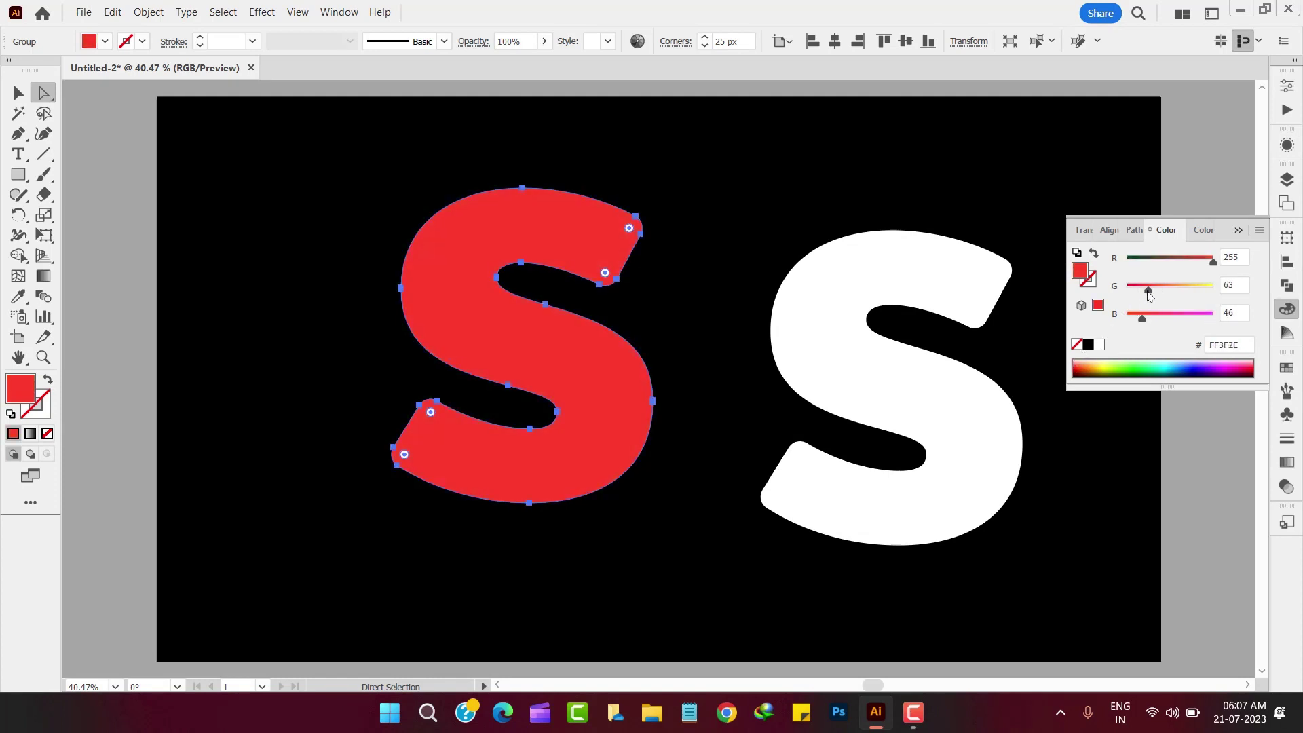
left_click_drag(1150, 294, 1146, 291)
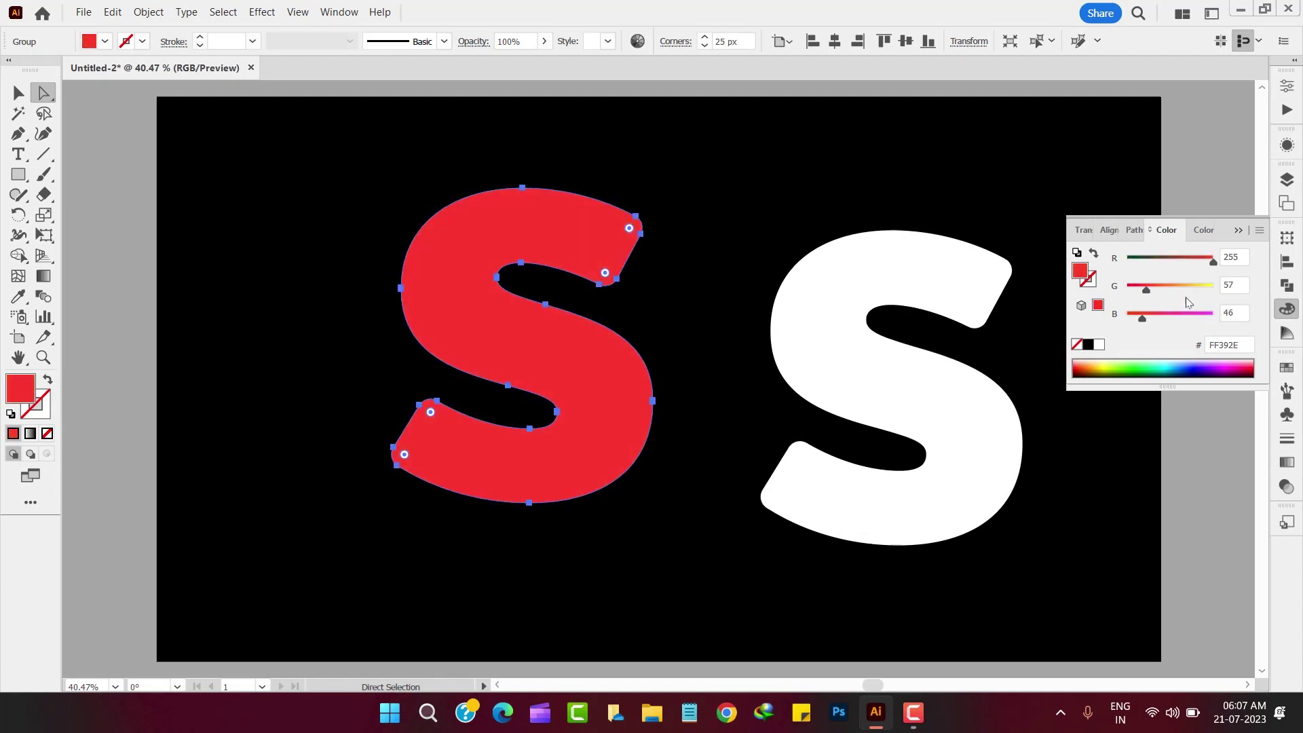
left_click(1286, 311)
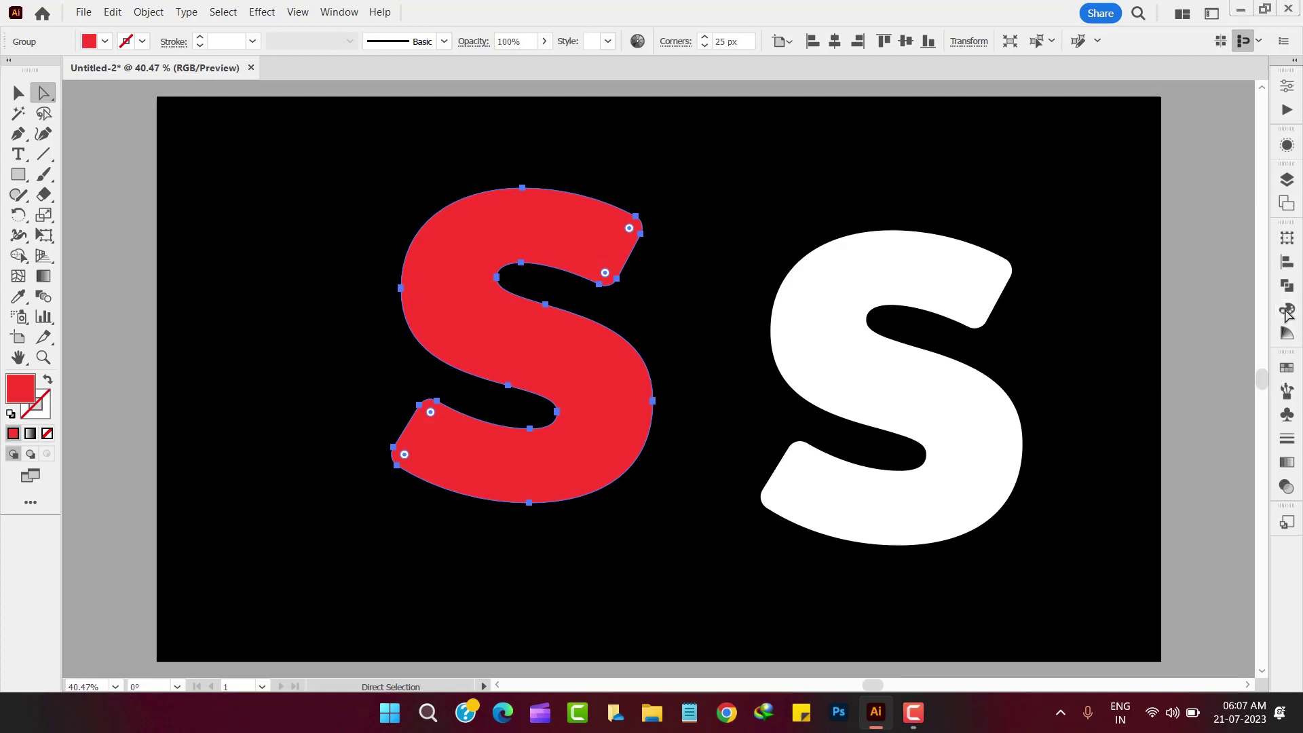
Select both S shapes and align their horizontal and vertical centres to stack them.
key("v")
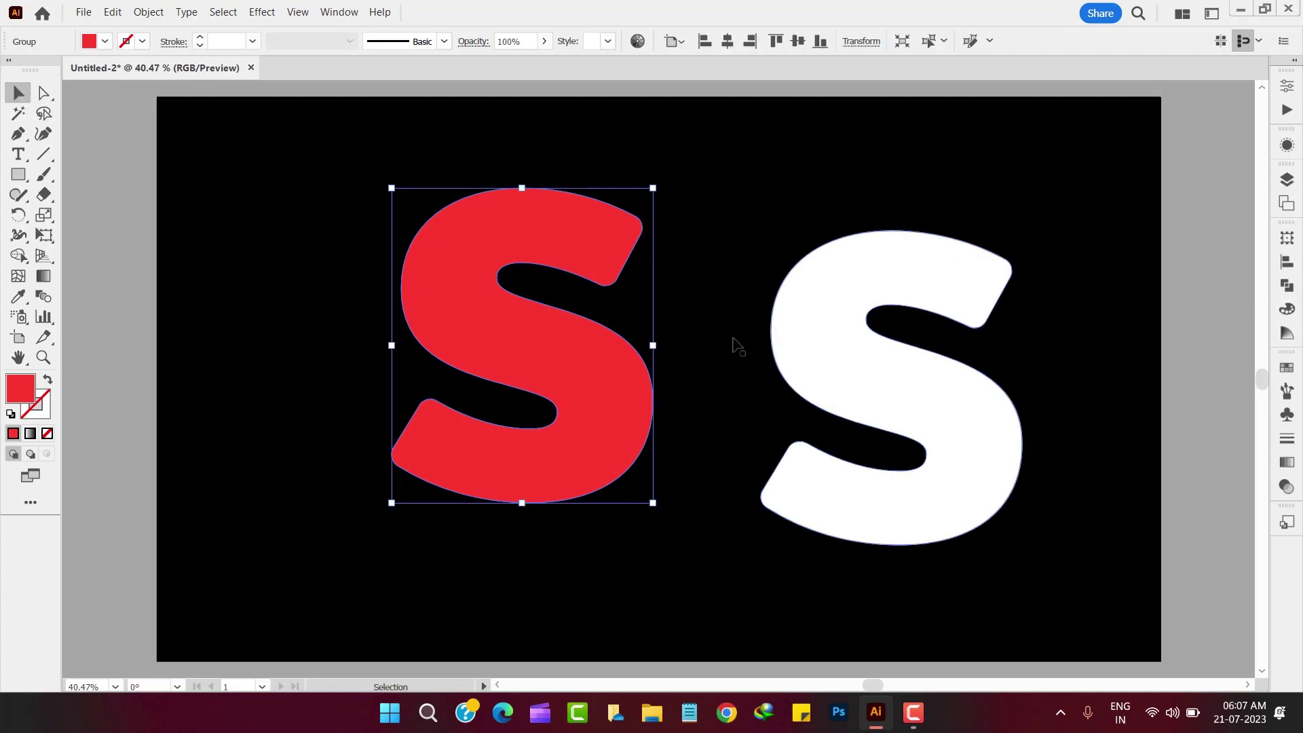
left_click(851, 378)
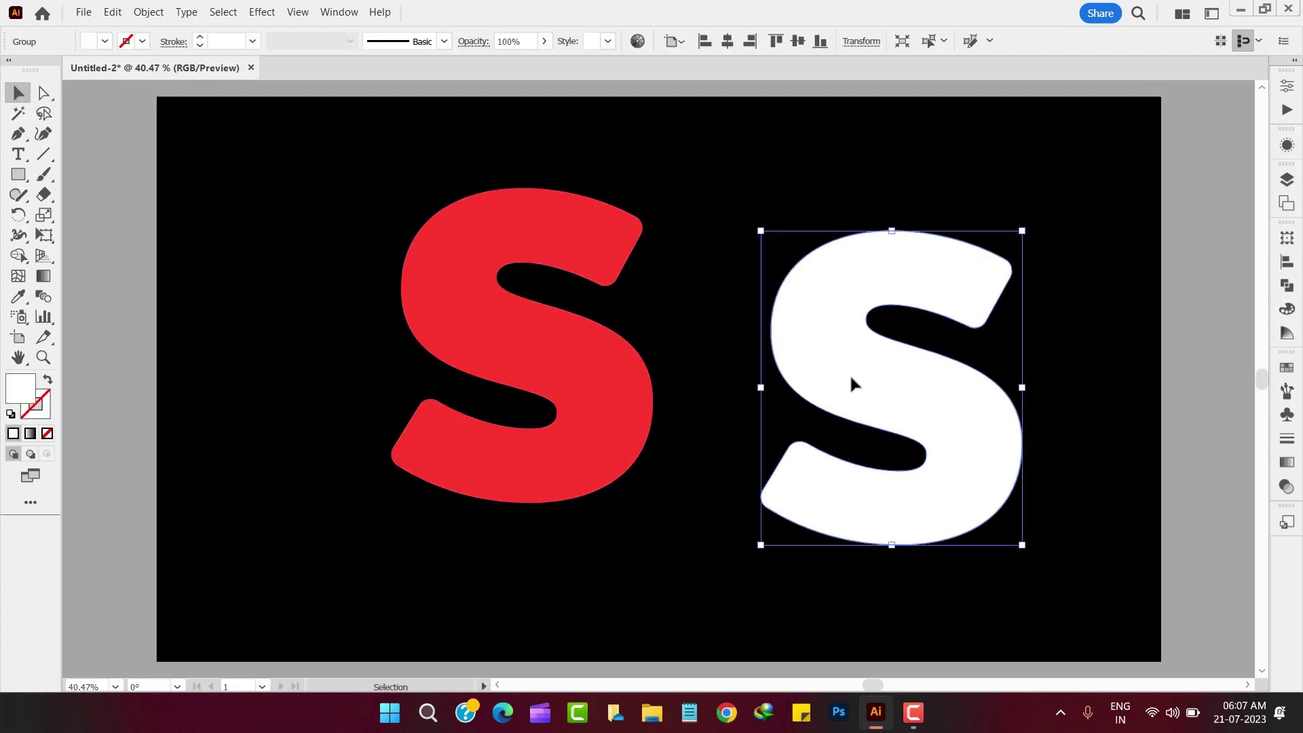
left_click(574, 367, "shift")
left_click(728, 40)
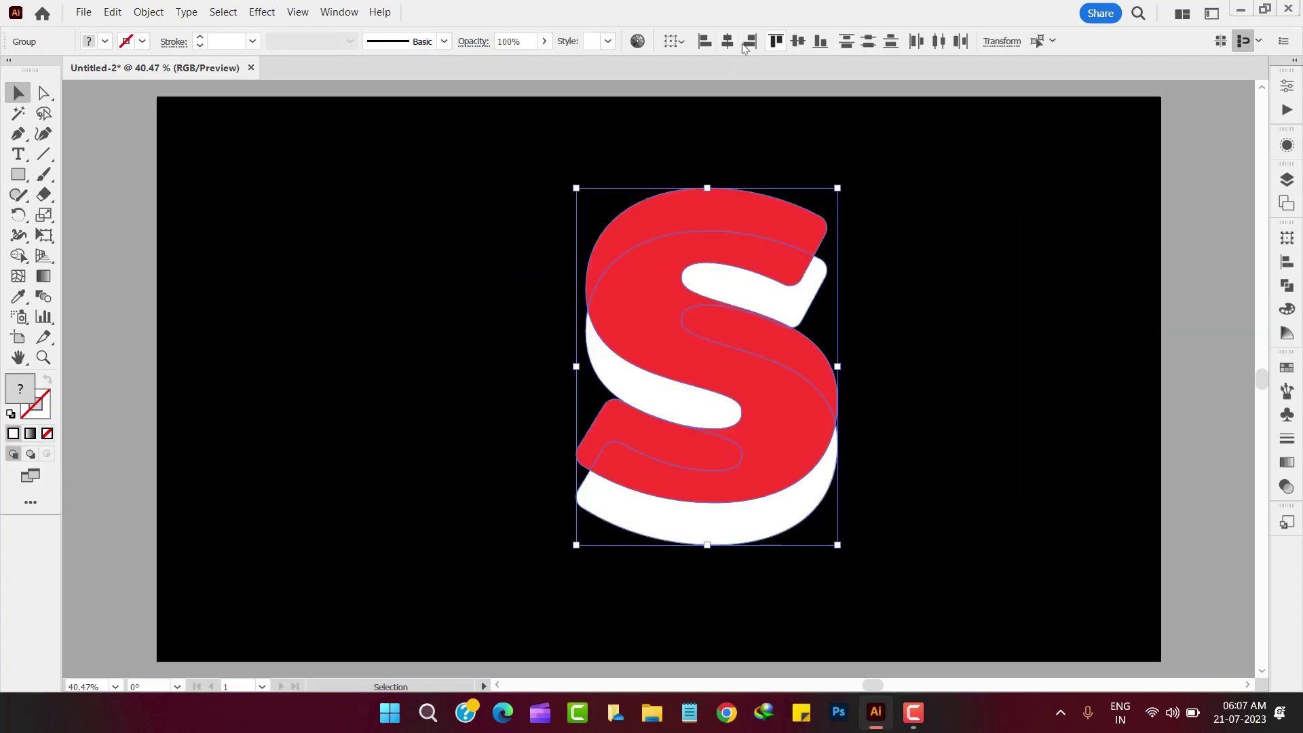
left_click(799, 42)
Move the stacked S toward the artboard centre and enlarge it.
left_click(952, 431)
left_click_drag(759, 370, 724, 403)
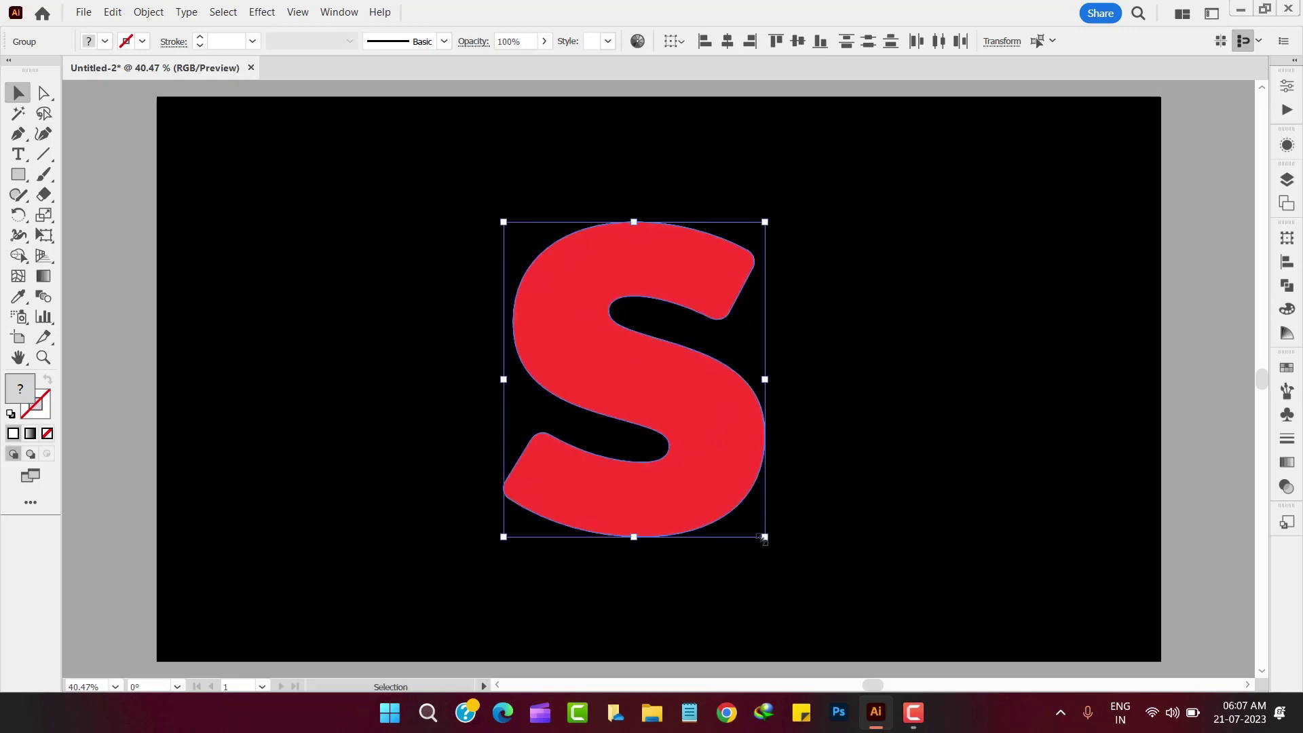
left_click_drag(765, 539, 798, 575)
left_click(865, 482)
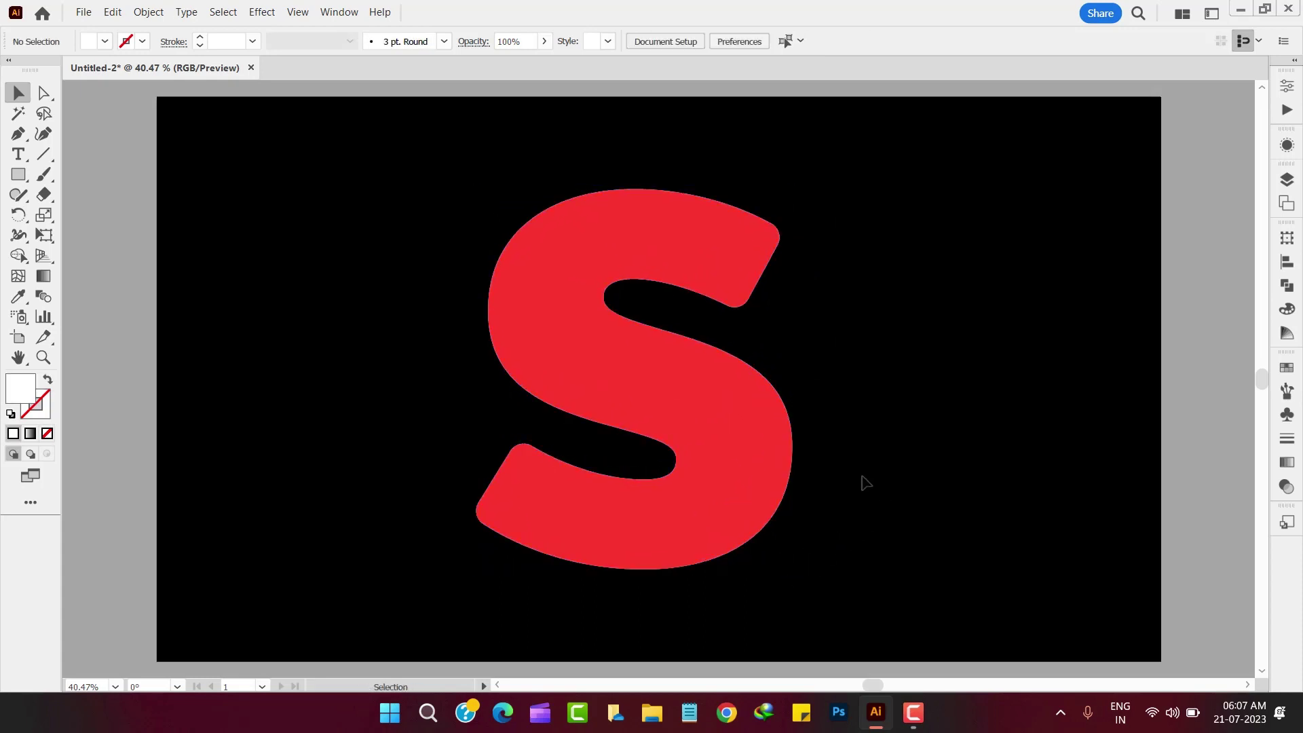
left_click(740, 411)
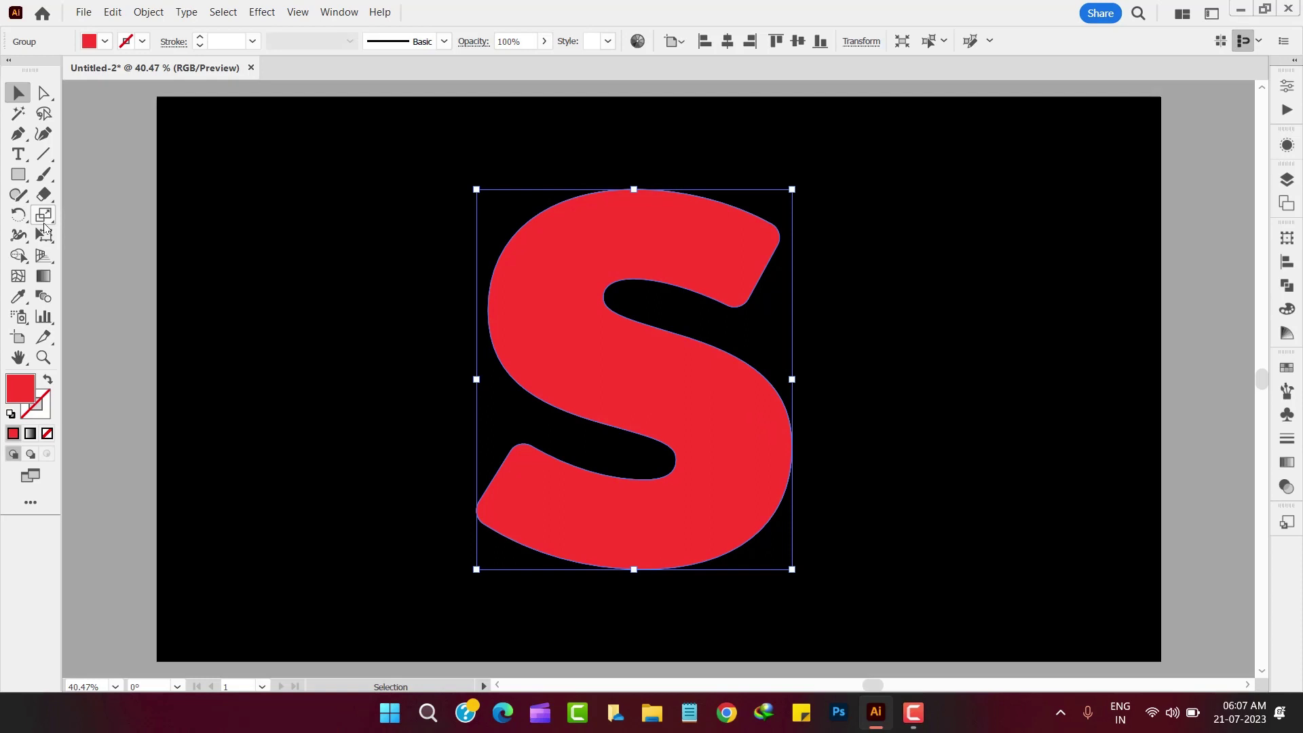
Shear the red S -9° on the vertical axis from its left anchor.
left_click_drag(44, 228, 95, 231)
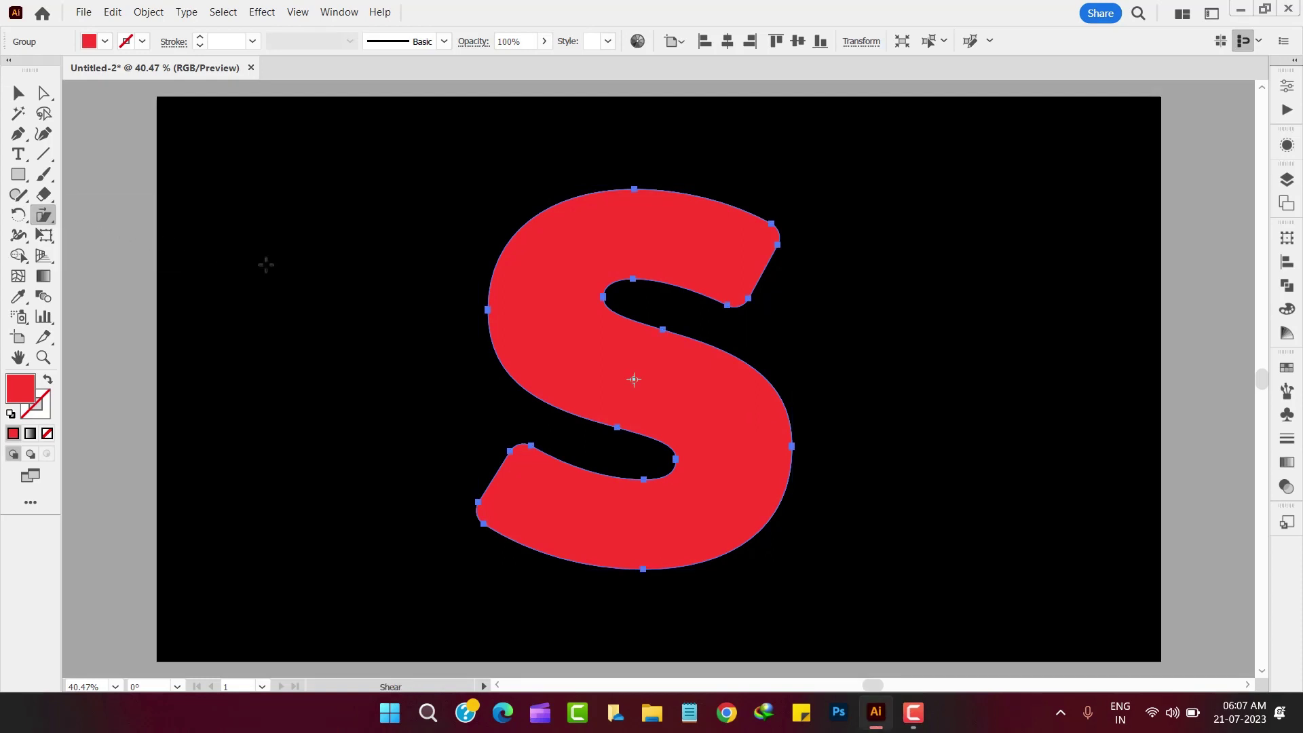
left_click(488, 308, "alt")
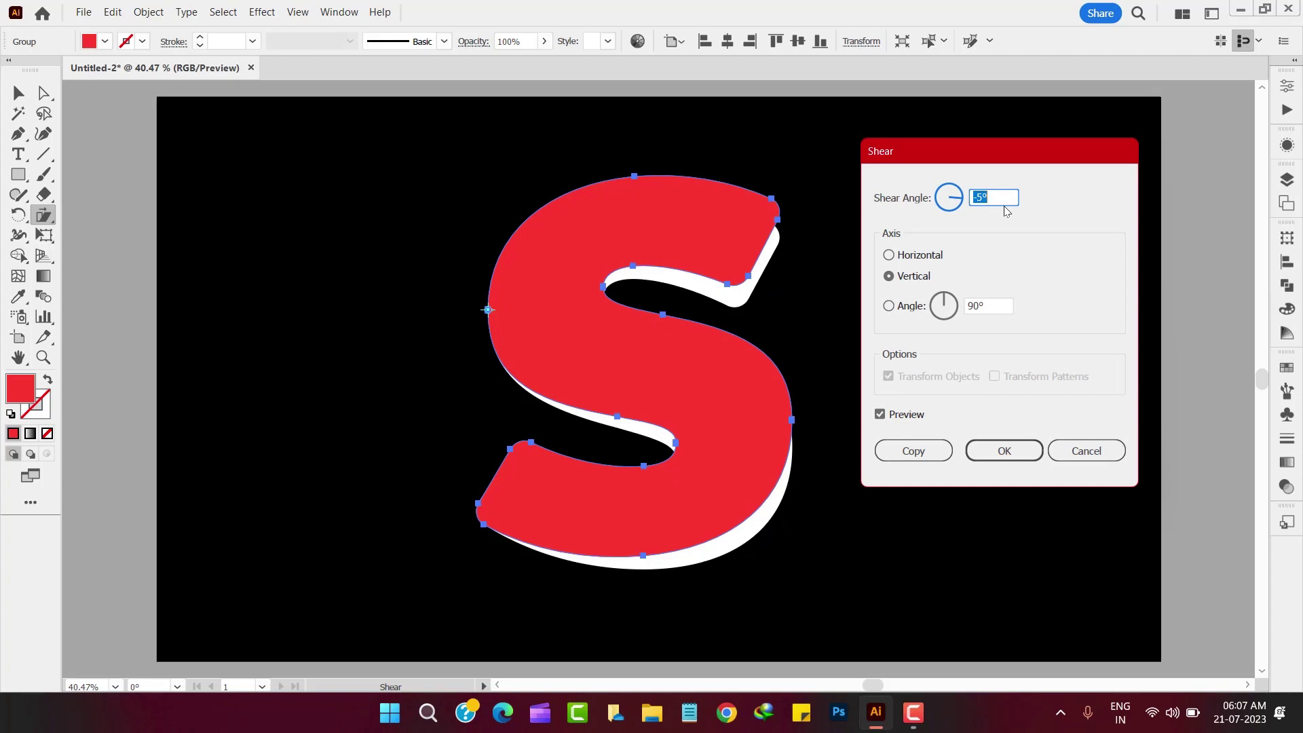
key("Down")
key("Down")
key("Down")
key("Down")
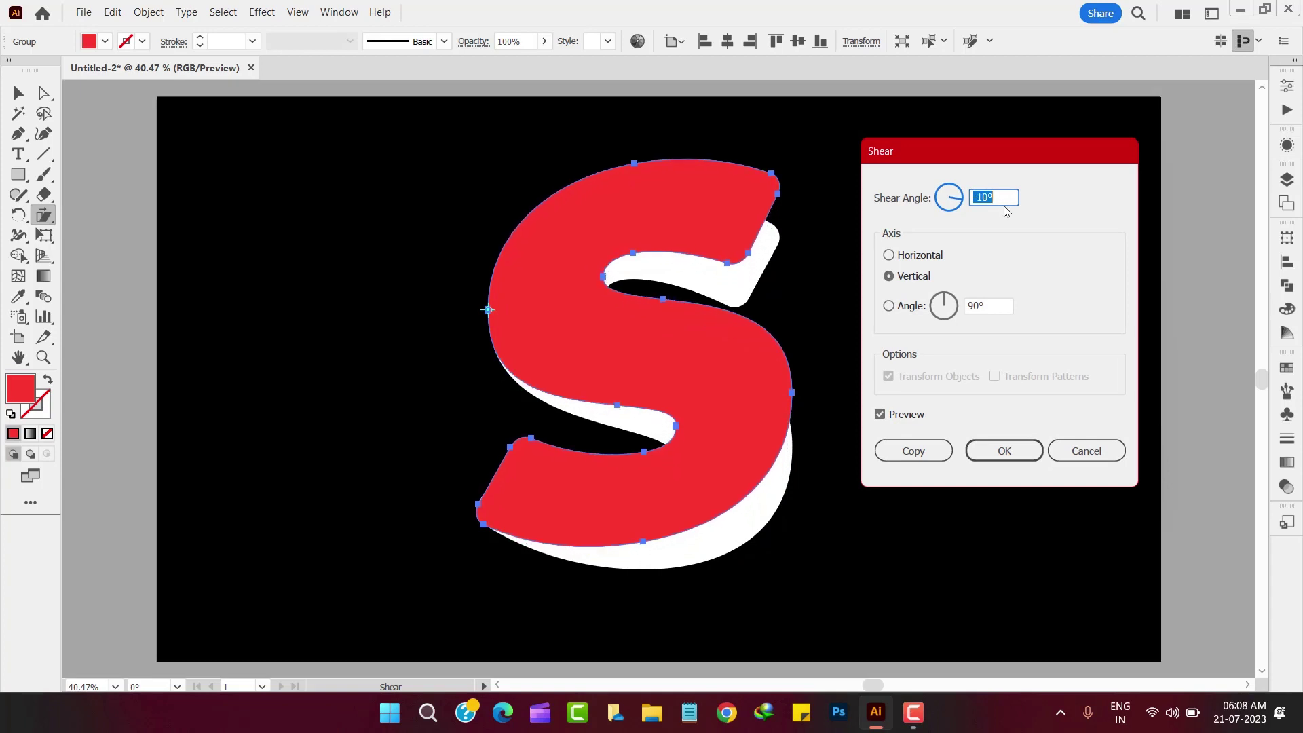
key("Up")
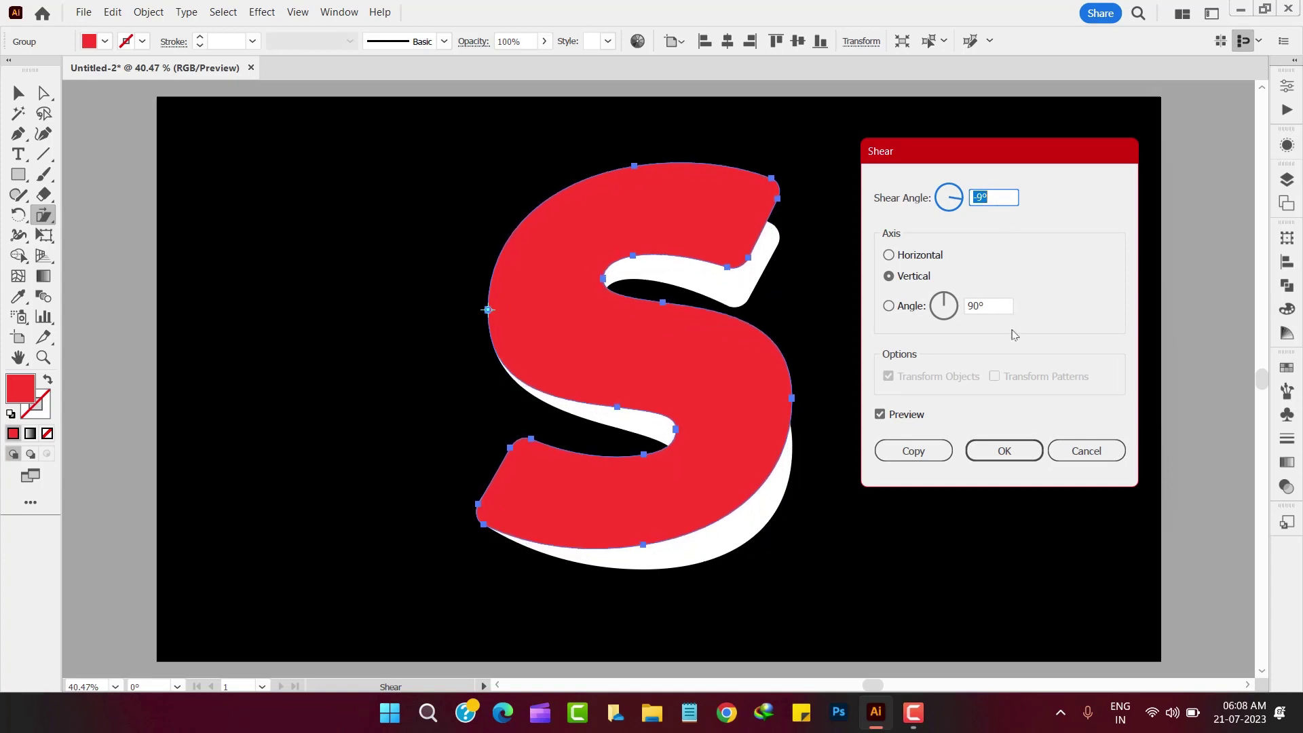
left_click(1005, 452)
left_click(28, 97)
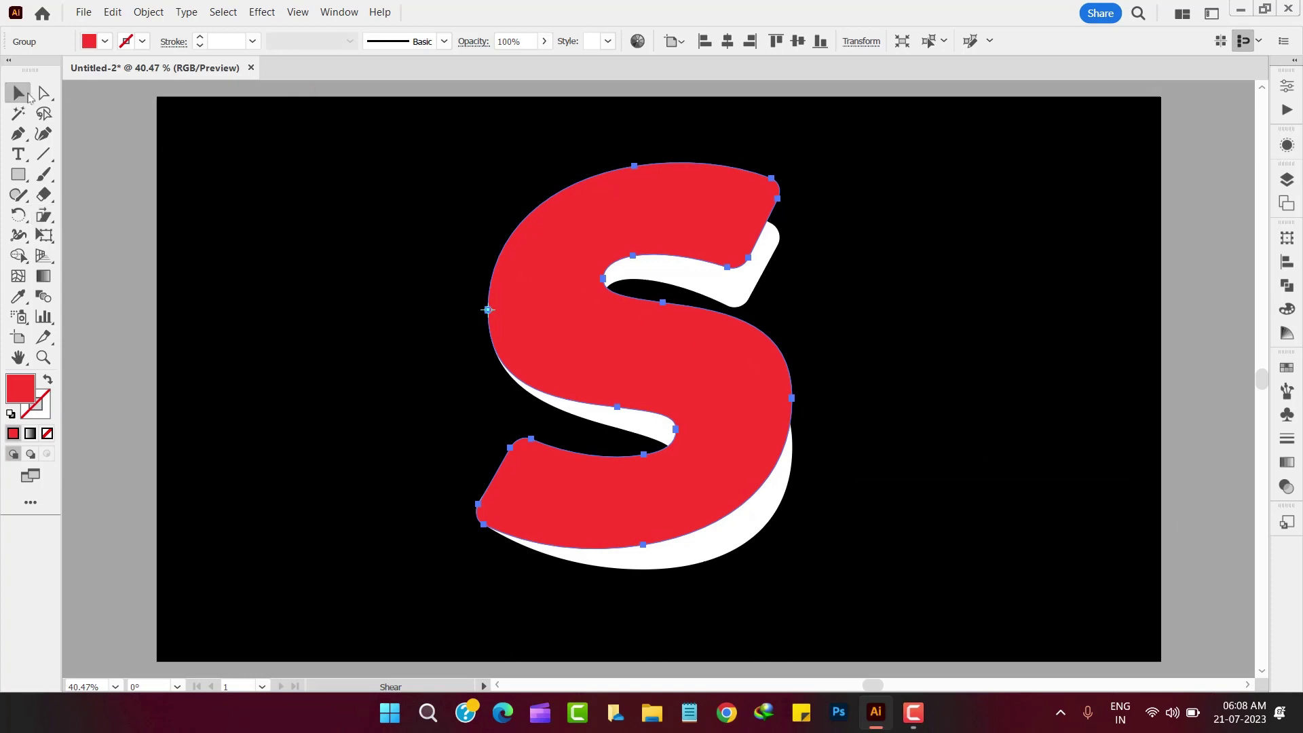
left_click(457, 320)
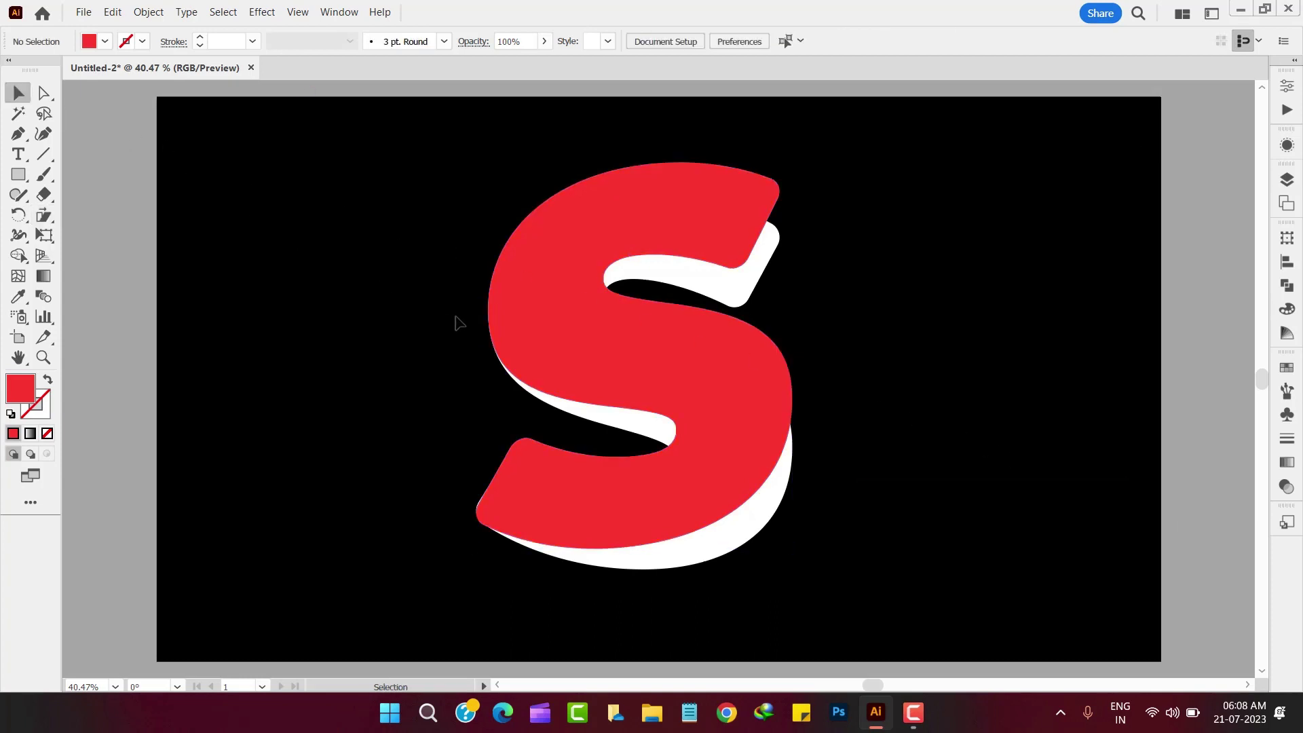
Set the red S's stroke colour to deep pink D3005C.
left_click(552, 241)
left_click(43, 412)
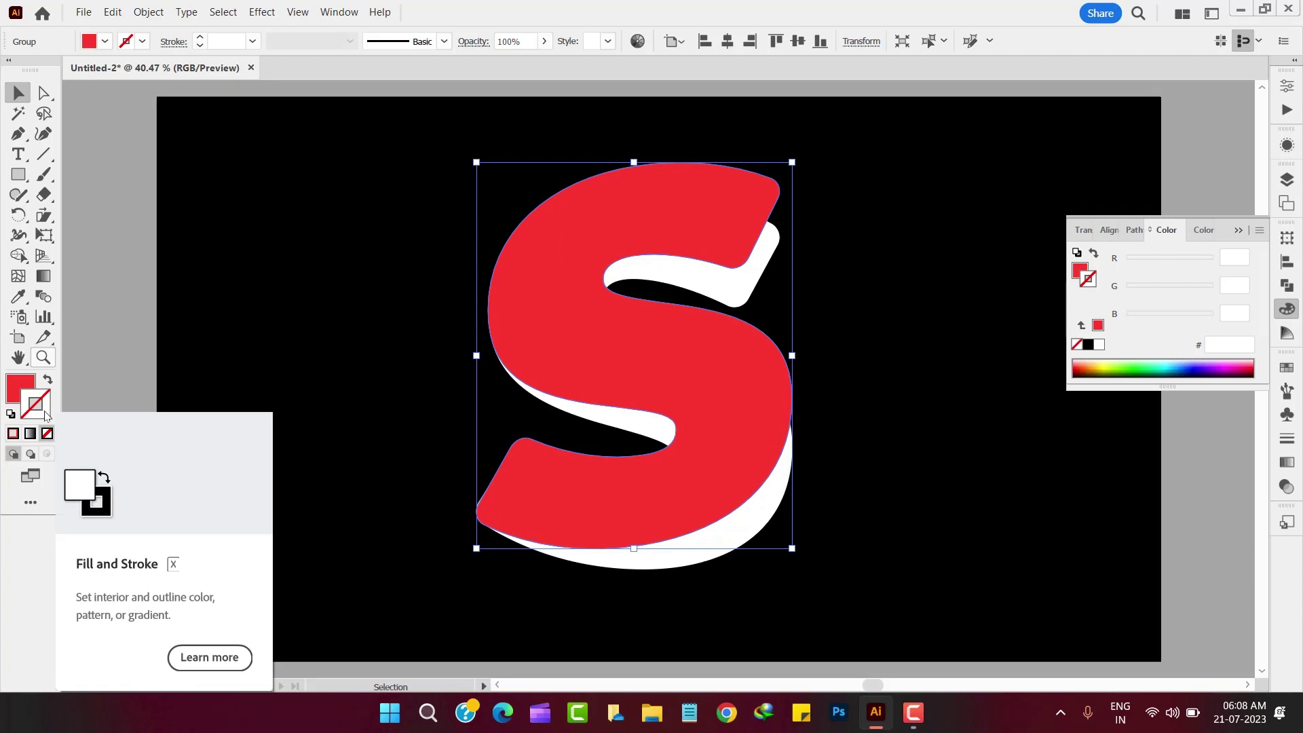
left_click(1083, 364)
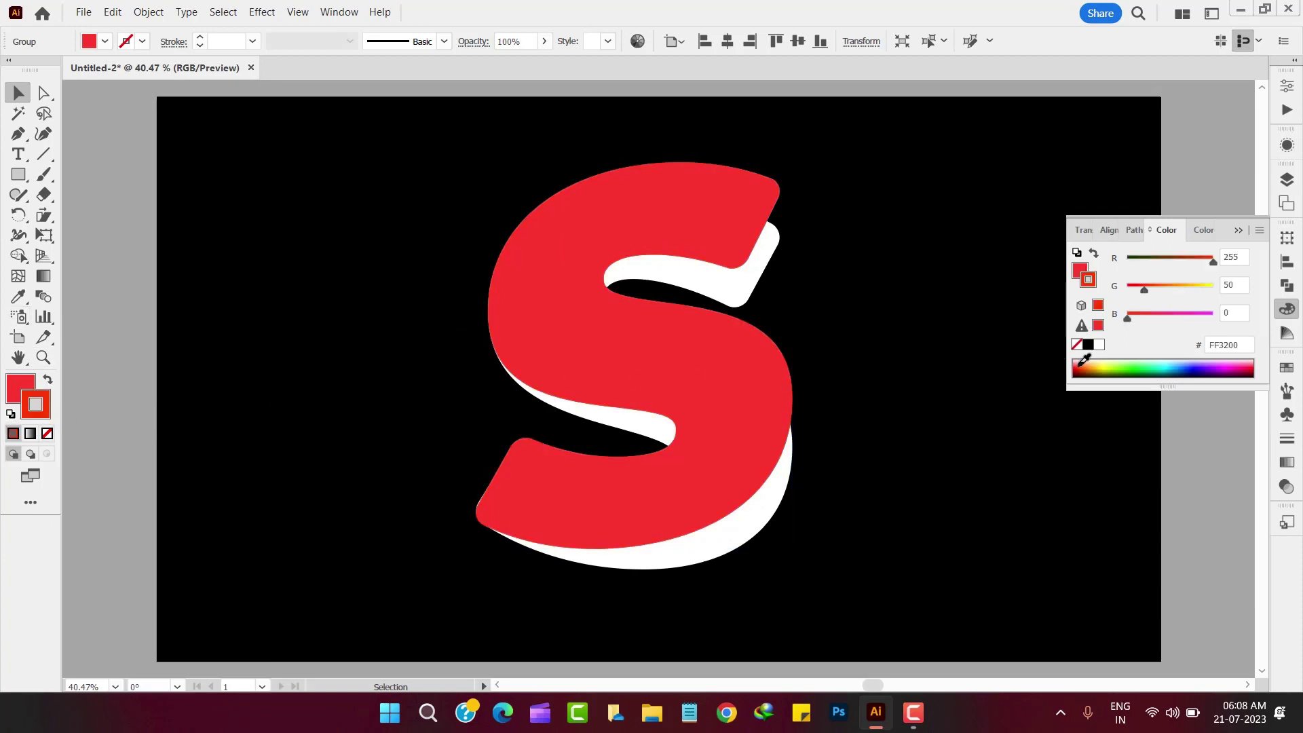
left_click_drag(1085, 360, 1084, 362)
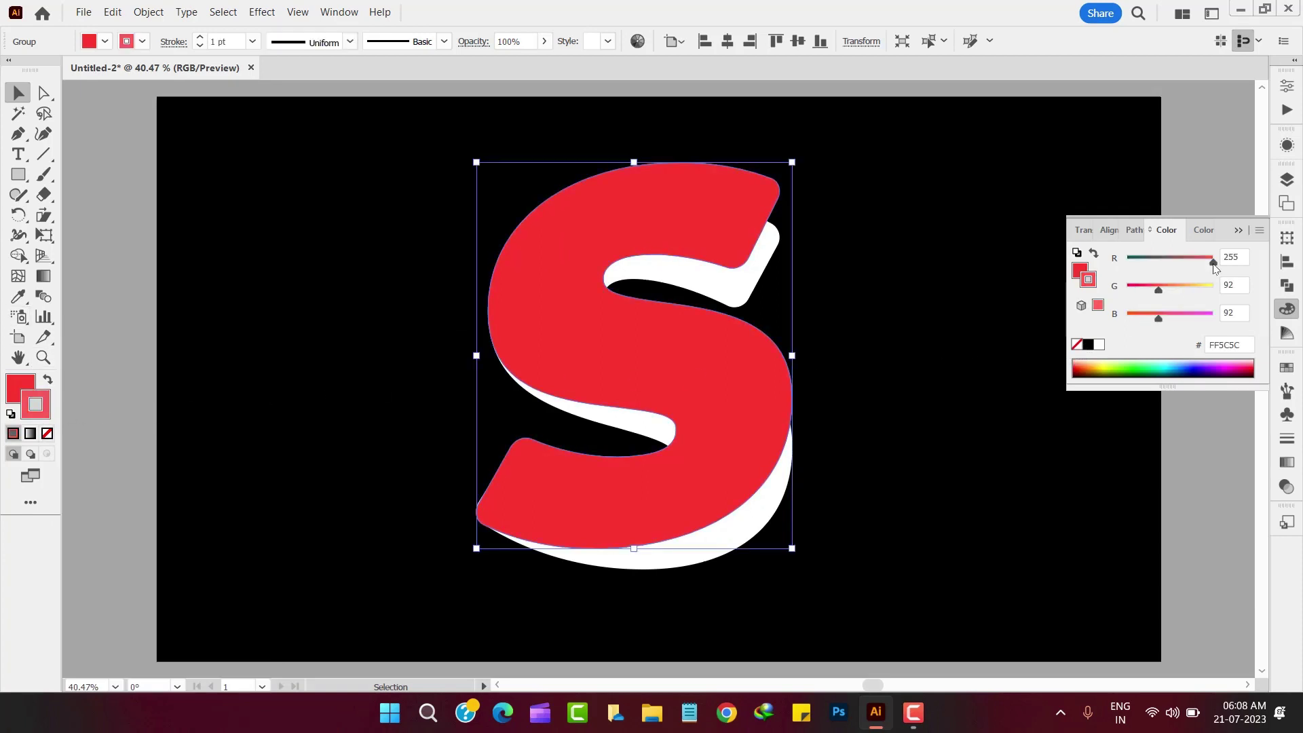
left_click_drag(1214, 268, 1124, 290)
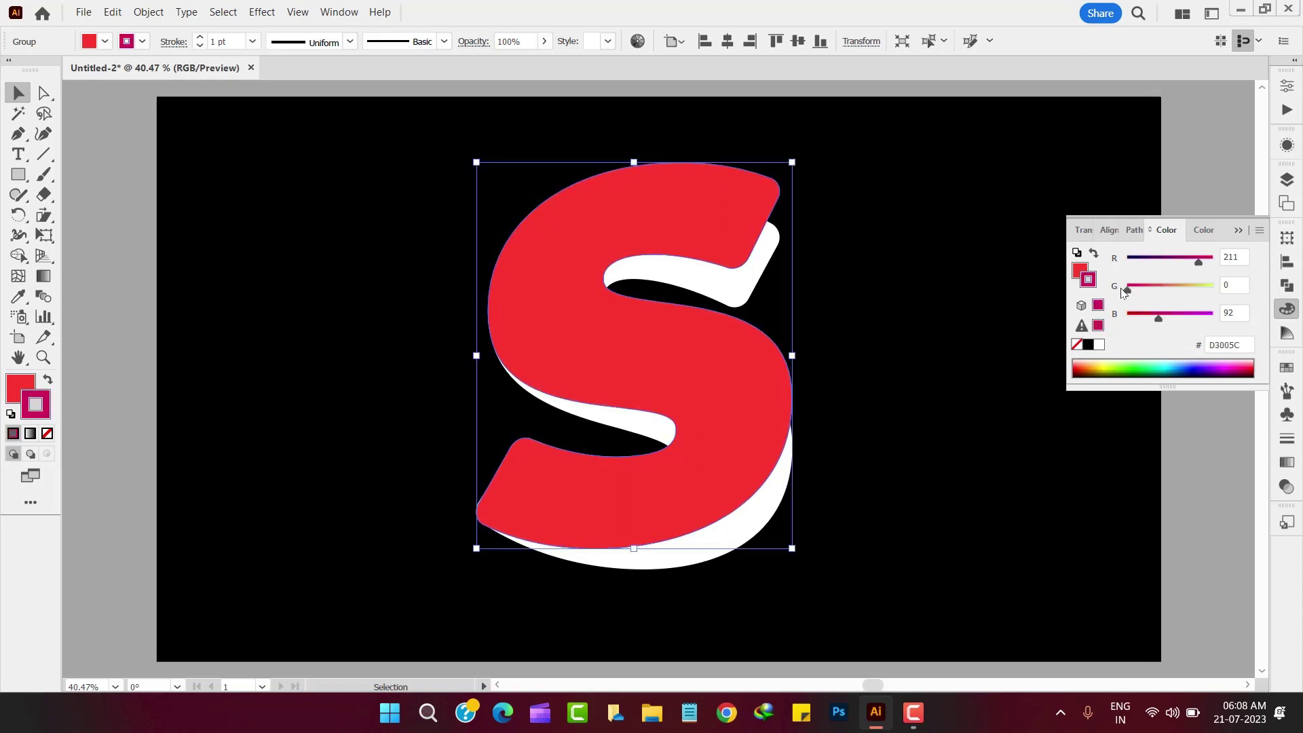
left_click(1213, 463)
left_click(1289, 311)
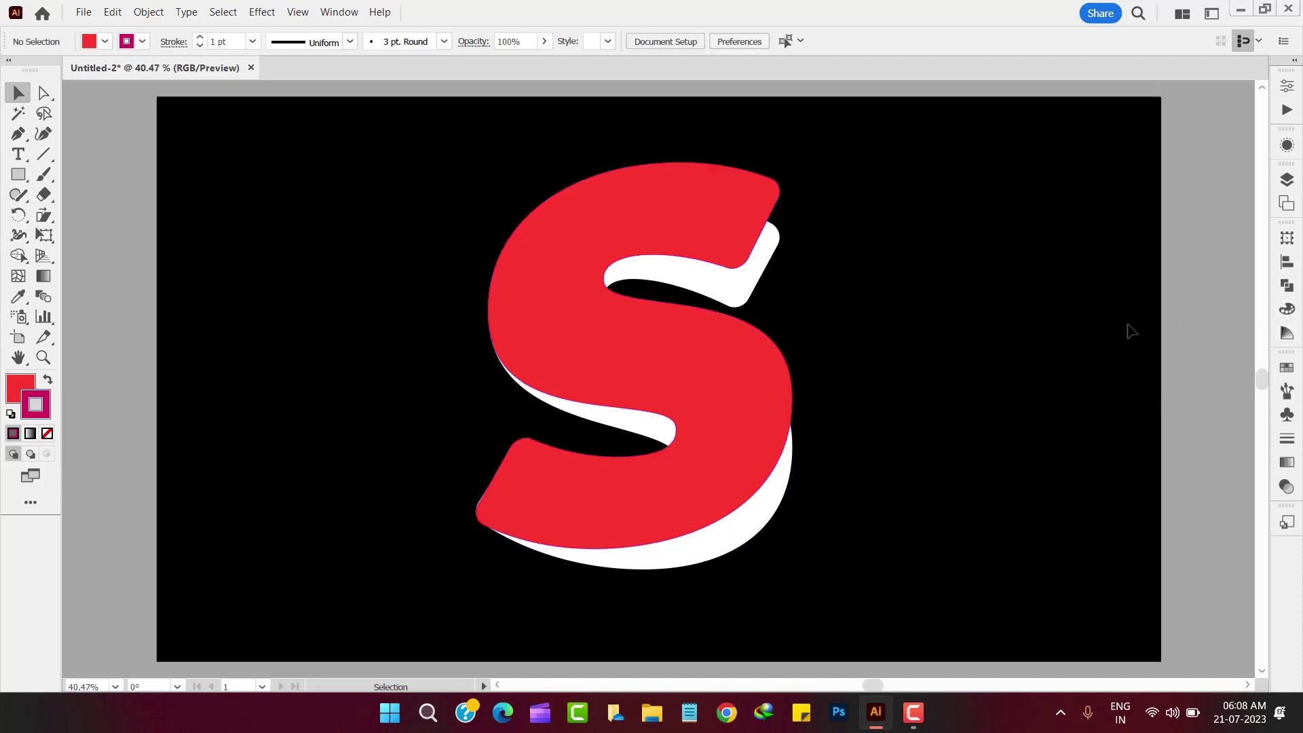
Select both S shapes and set Blend Options to 8 specified steps.
left_click_drag(875, 527, 631, 356)
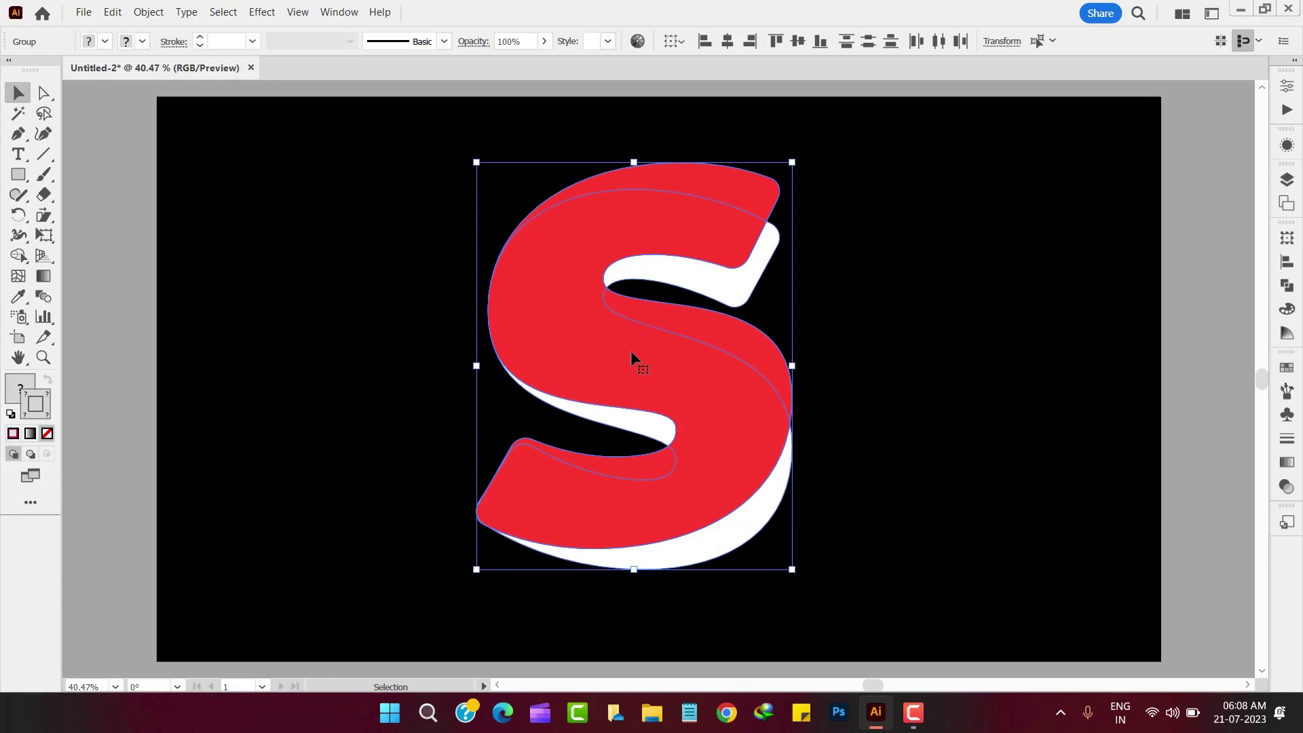
left_click(165, 17)
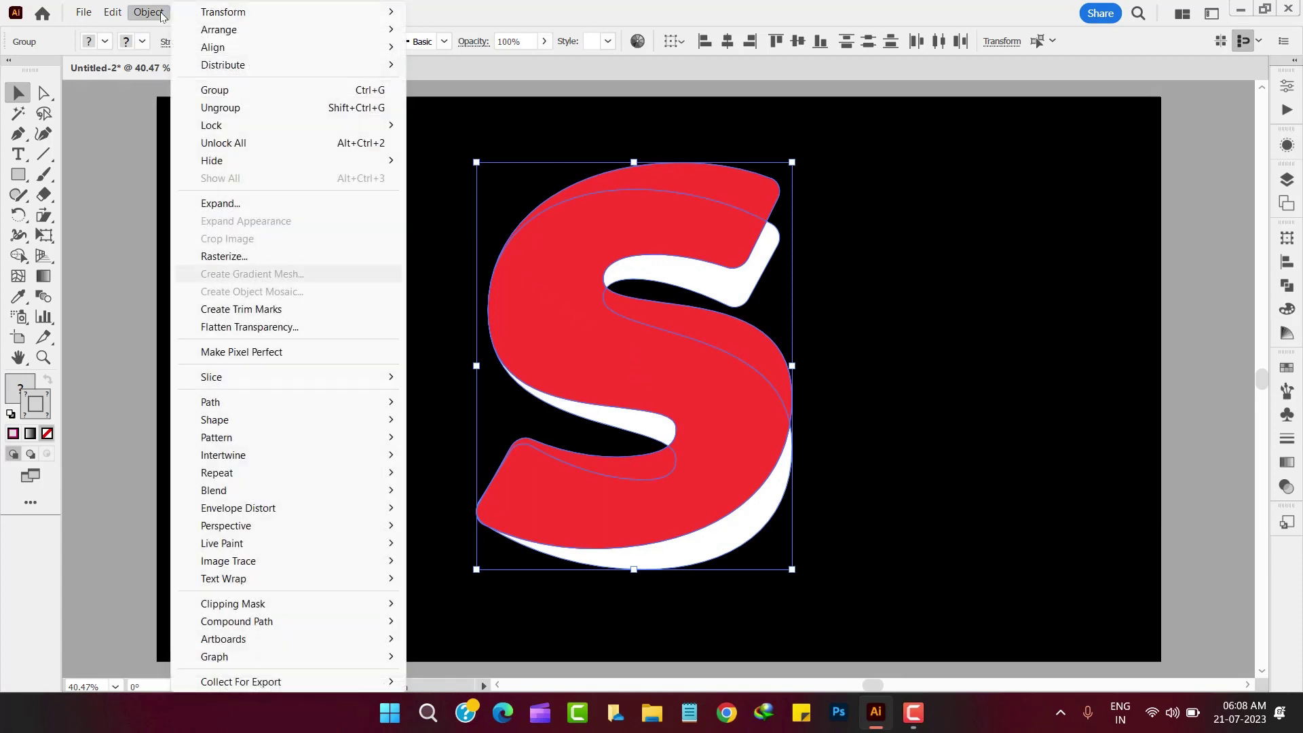
mouse_move(351, 493)
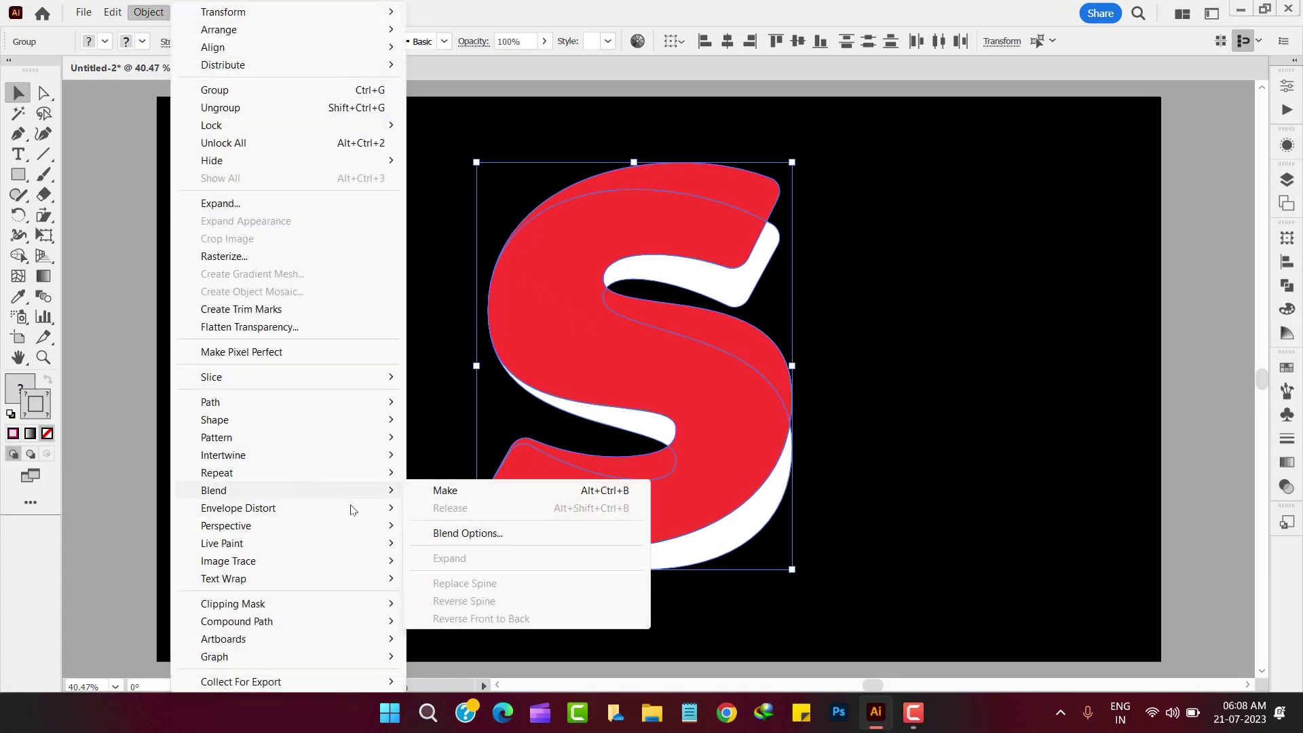
left_click(430, 533)
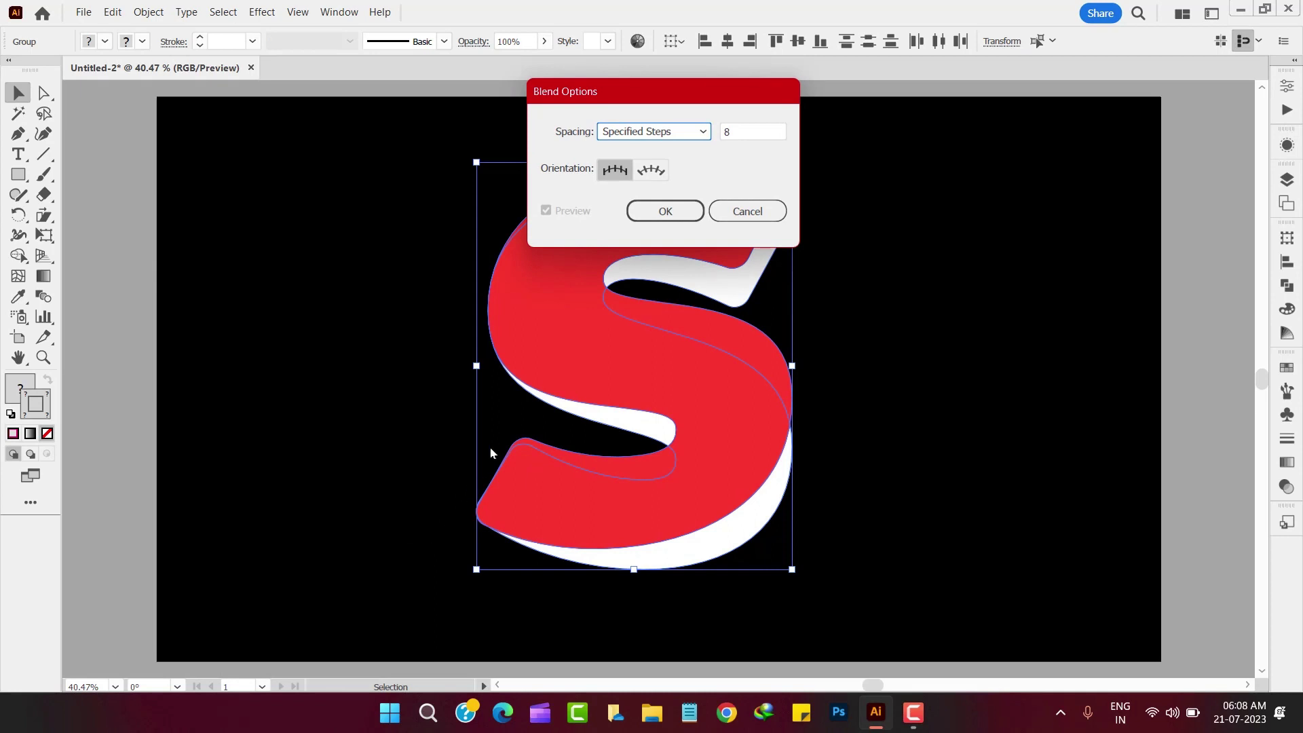
left_click(654, 131)
left_click(652, 169)
left_click(673, 214)
Make the blend between the red and white S shapes.
left_click(148, 12)
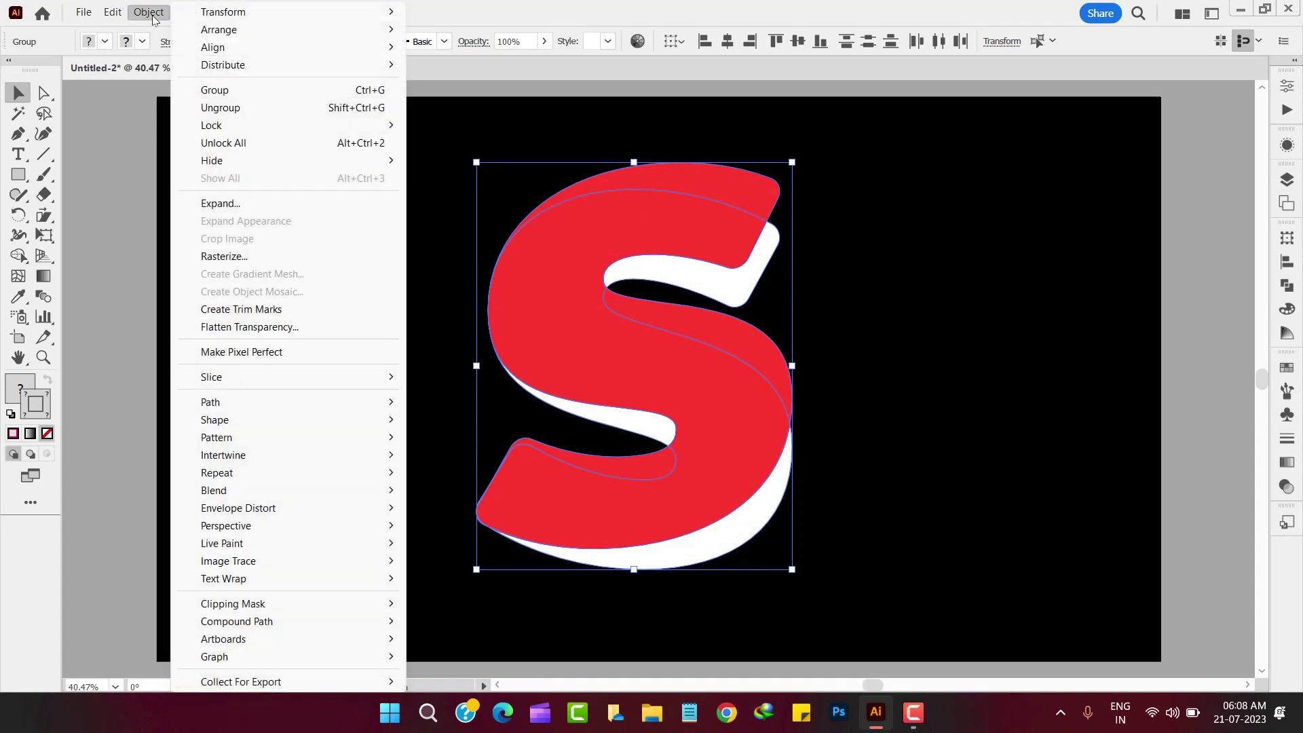
mouse_move(338, 502)
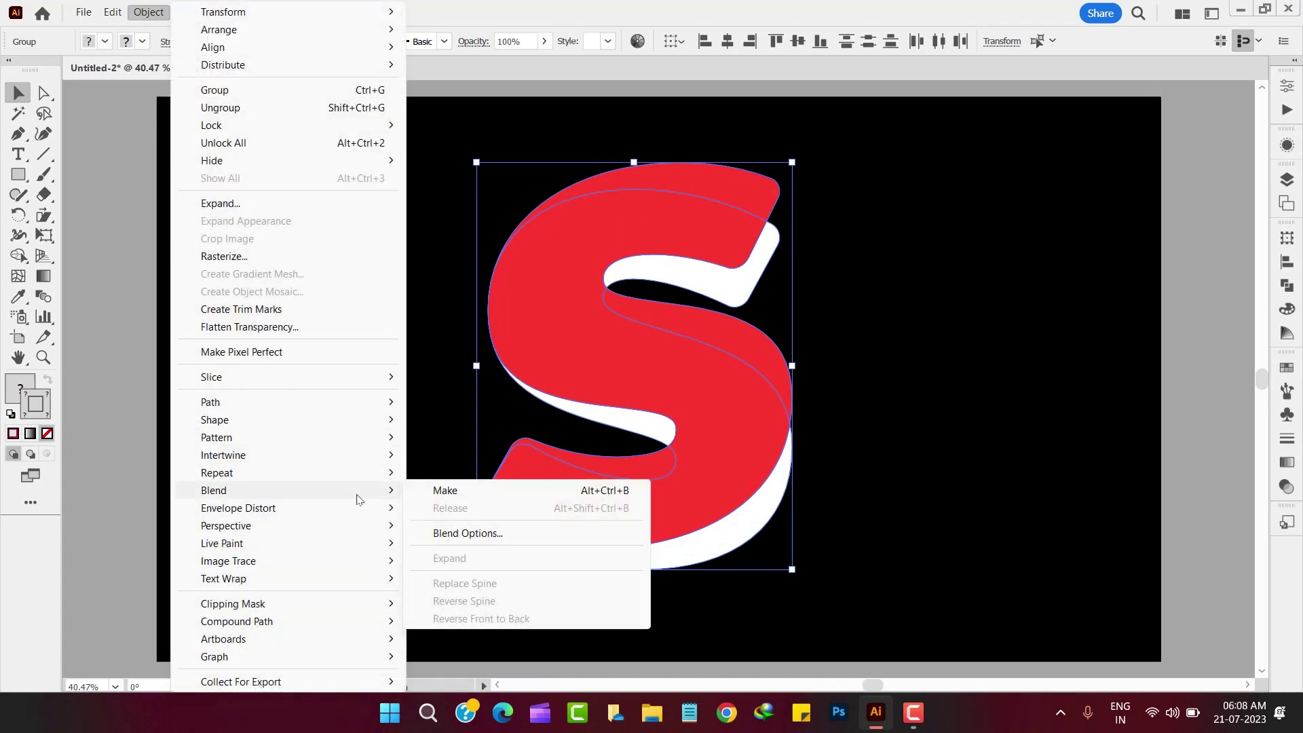
left_click(432, 490)
left_click(890, 471)
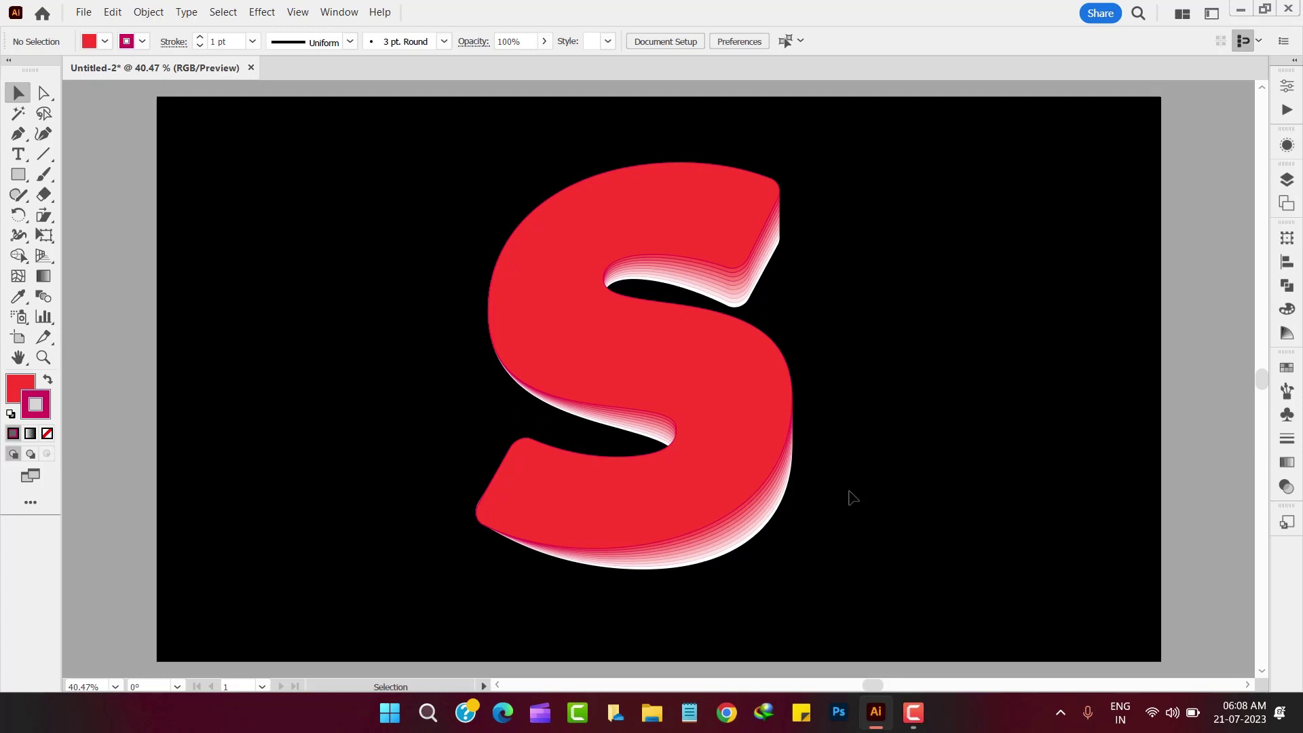
Open the colour settings and zoom in on the blend steps at the S's upper notch.
left_click_drag(850, 512, 754, 433)
left_click(1001, 500)
left_click(38, 394)
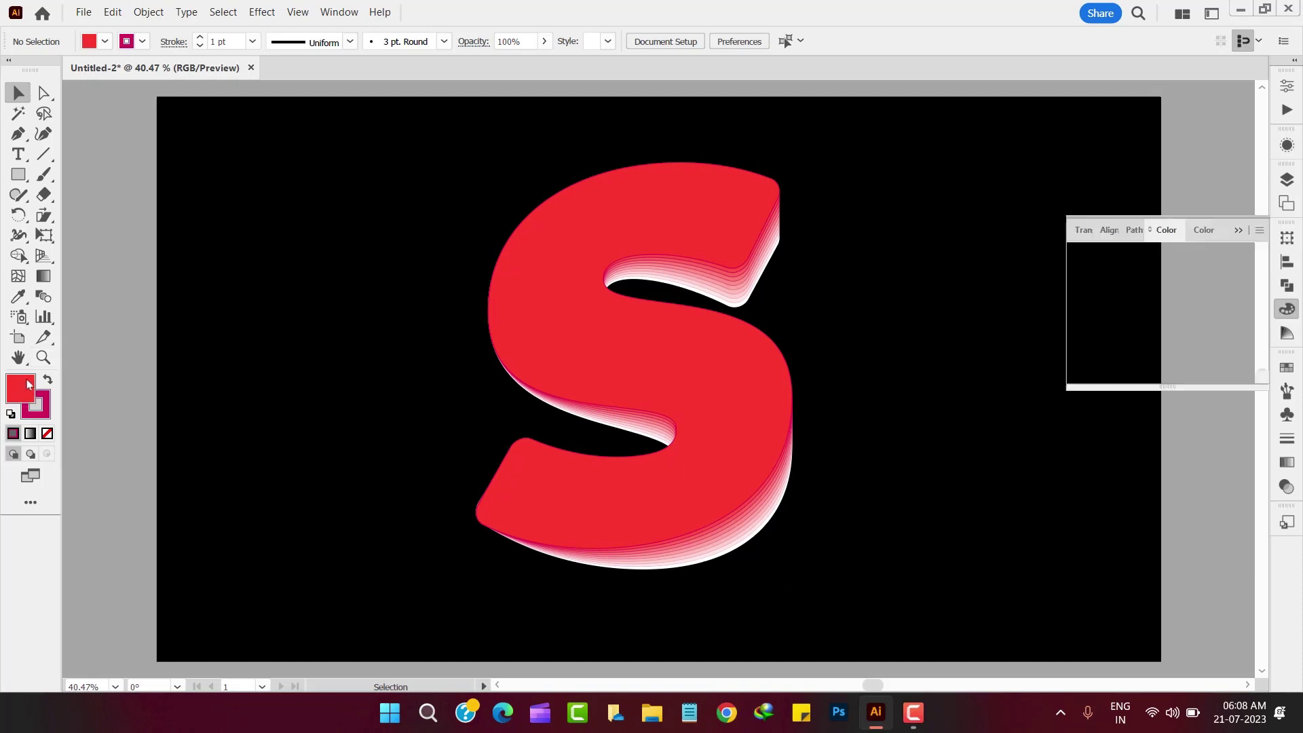
left_click(42, 358)
left_click_drag(743, 275, 940, 436)
left_click_drag(878, 331, 816, 503)
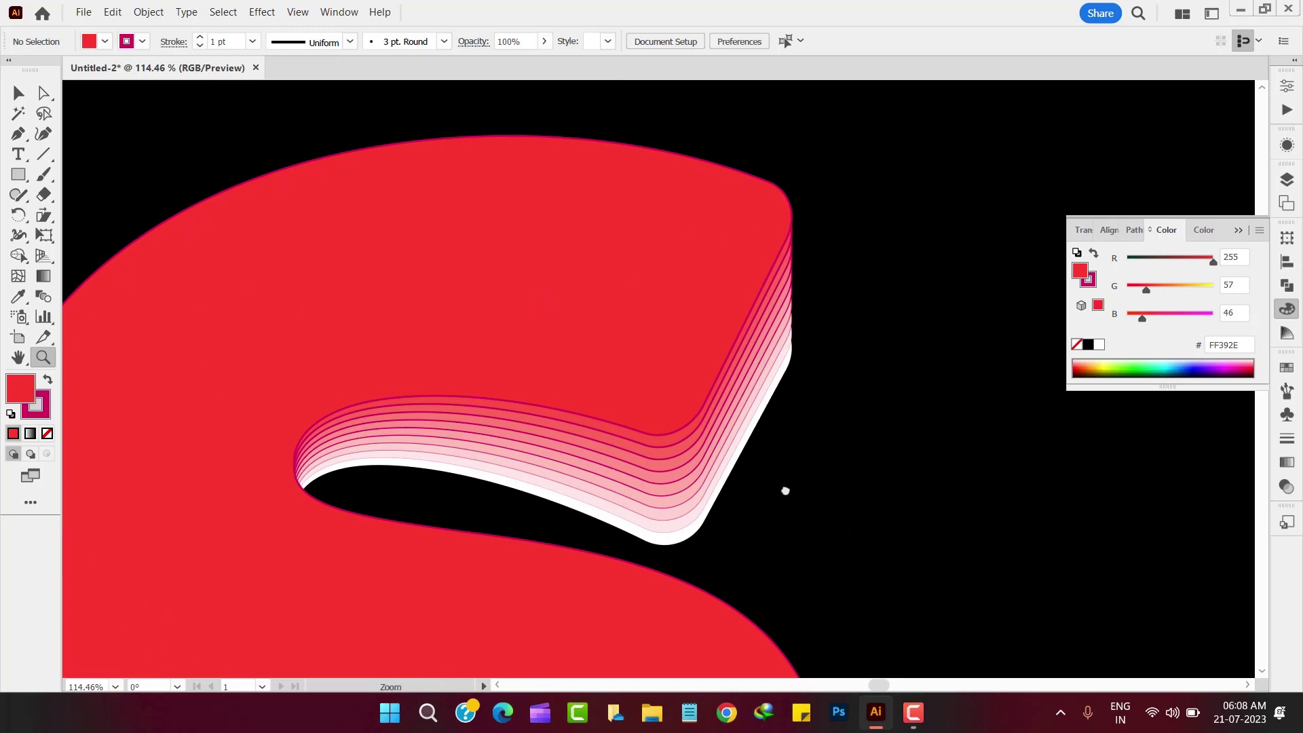
left_click(778, 491)
Pan along the S's curves to inspect the blend, then bring the whole artboard back into view.
left_click_drag(788, 579, 741, 384)
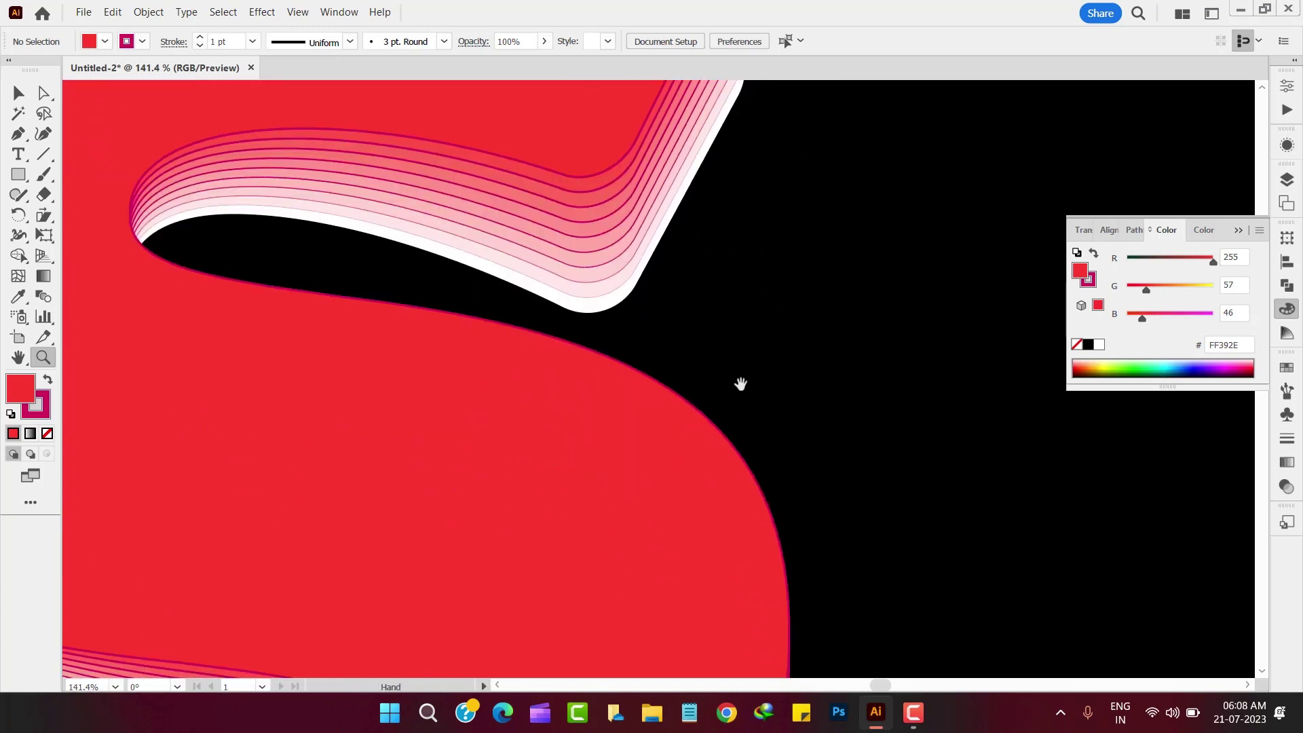
left_click_drag(764, 531, 725, 256)
mouse_move(719, 532)
left_mouse_down()
mouse_move(794, 206)
mouse_move(773, 226)
left_mouse_up()
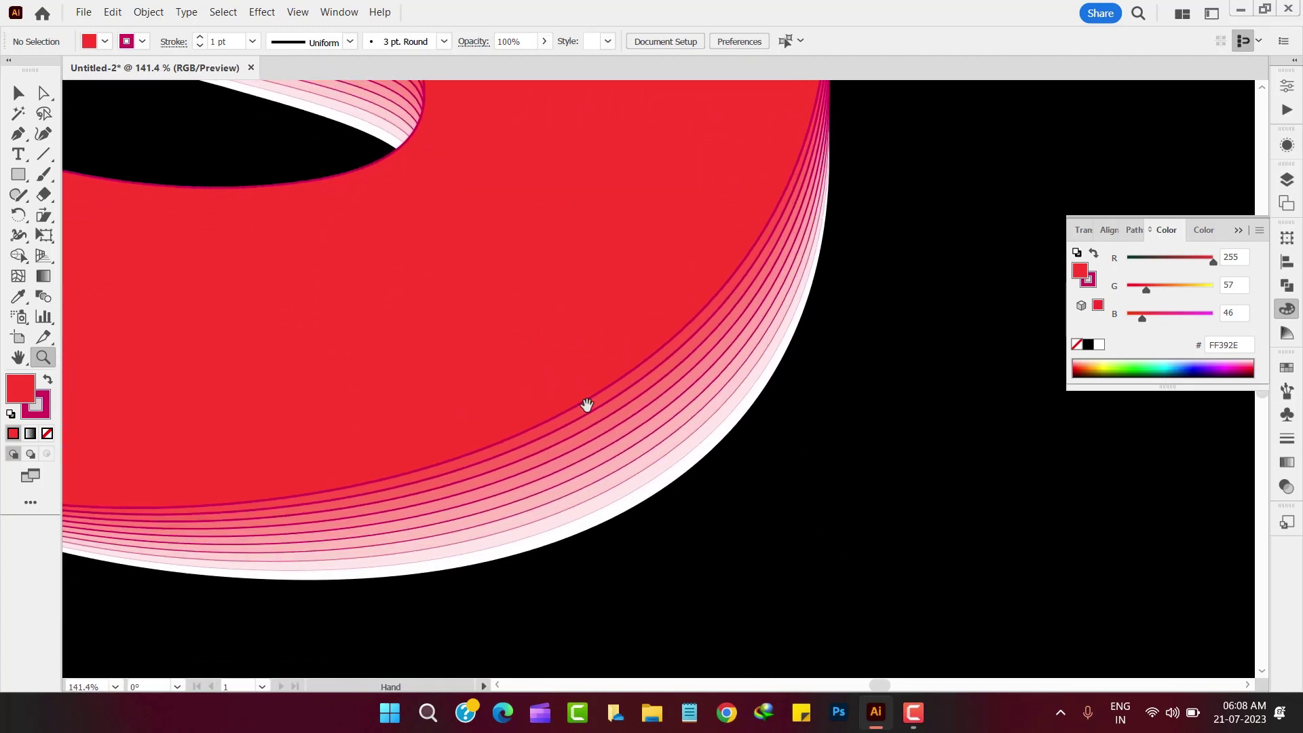
mouse_move(587, 406)
left_mouse_down()
mouse_move(730, 430)
mouse_move(805, 419)
left_mouse_up()
left_click_drag(437, 465, 571, 631)
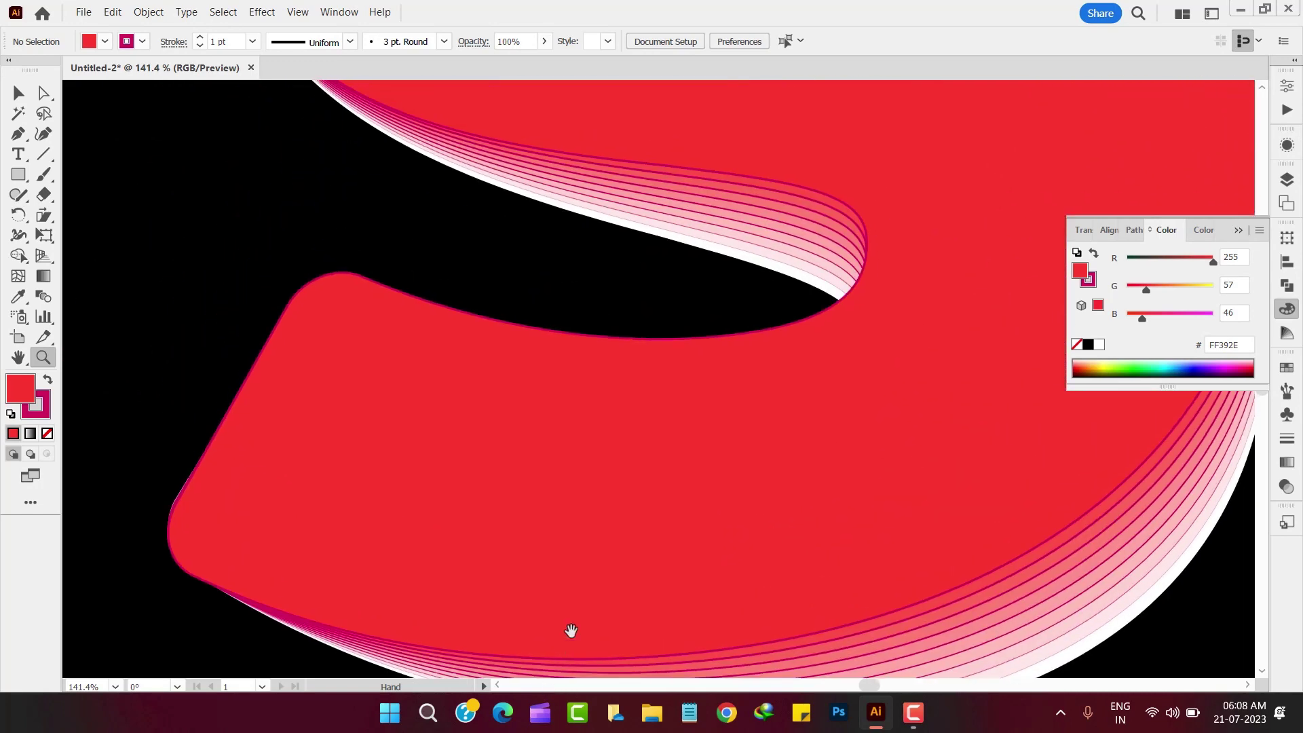
left_click_drag(671, 441, 678, 609)
scroll(801, 582, "down", 5)
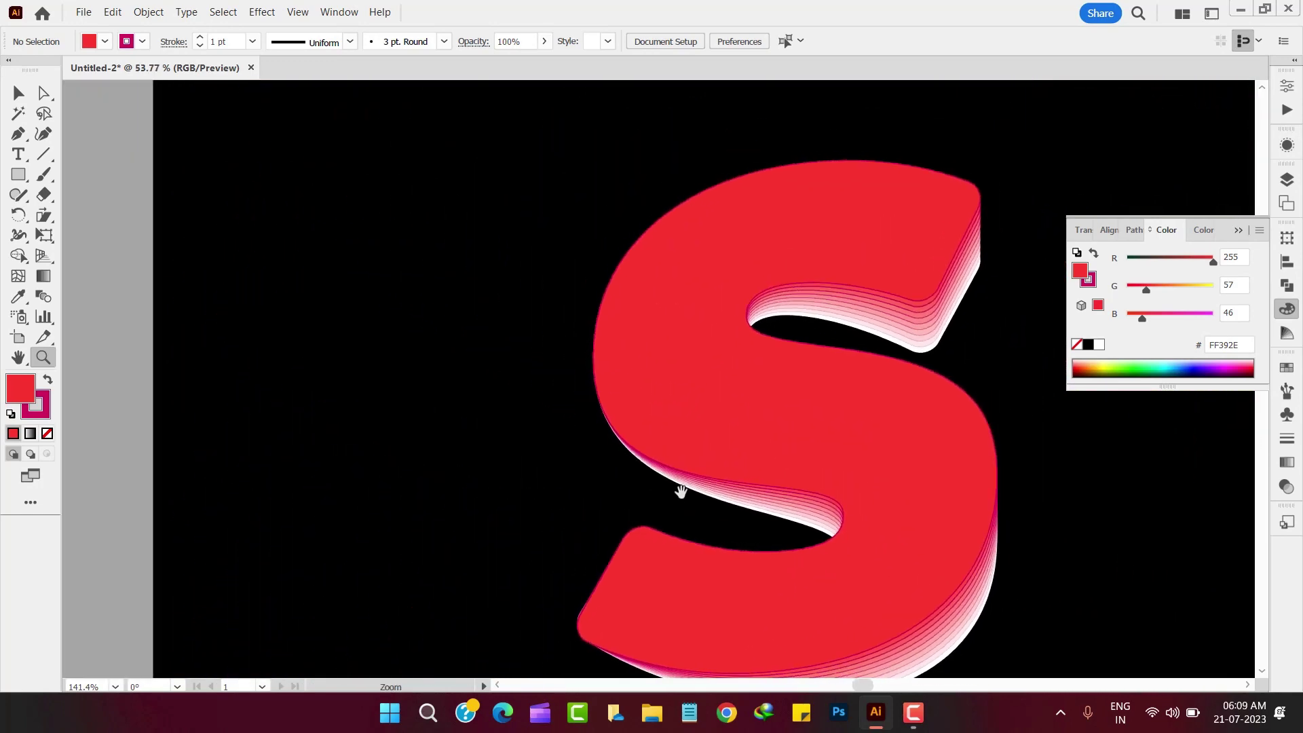
scroll(681, 490, "right", 3)
scroll(768, 556, "down", 2)
left_click_drag(763, 552, 707, 474)
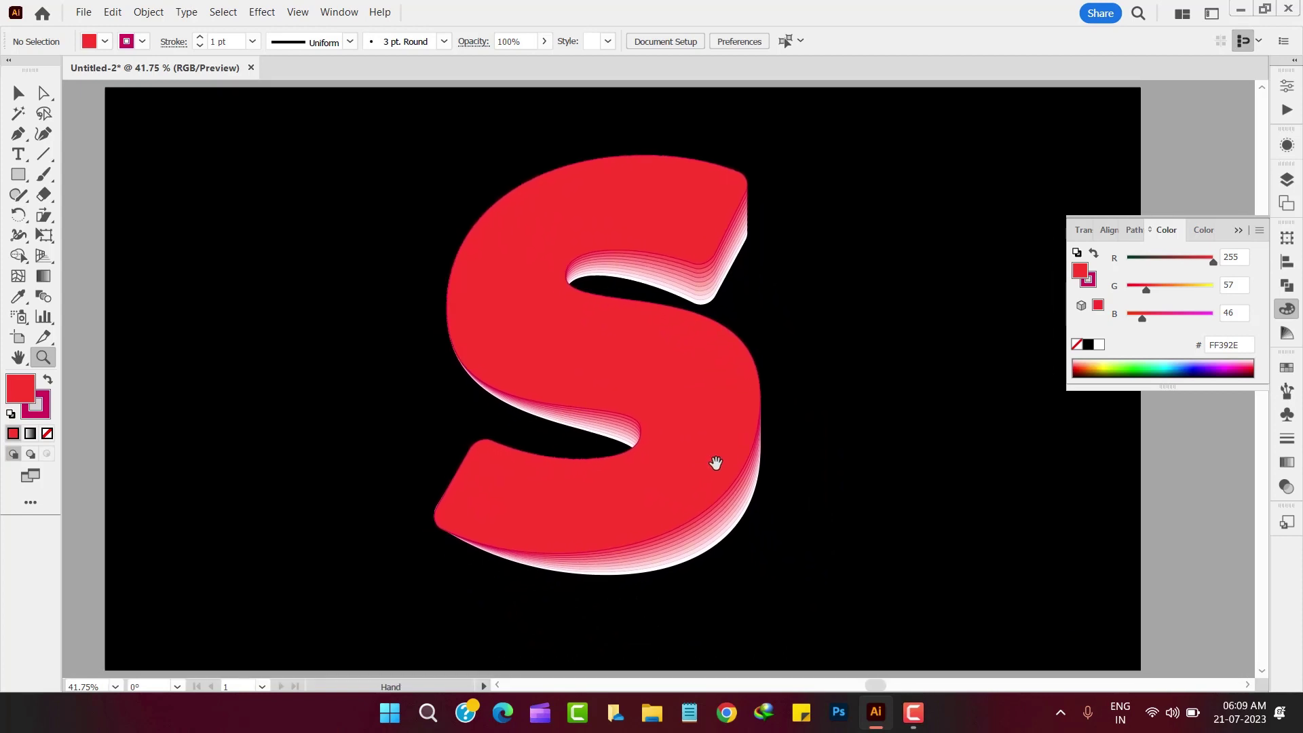
Shrink the blended S to about two-thirds of its size.
left_click(1296, 310)
key("v")
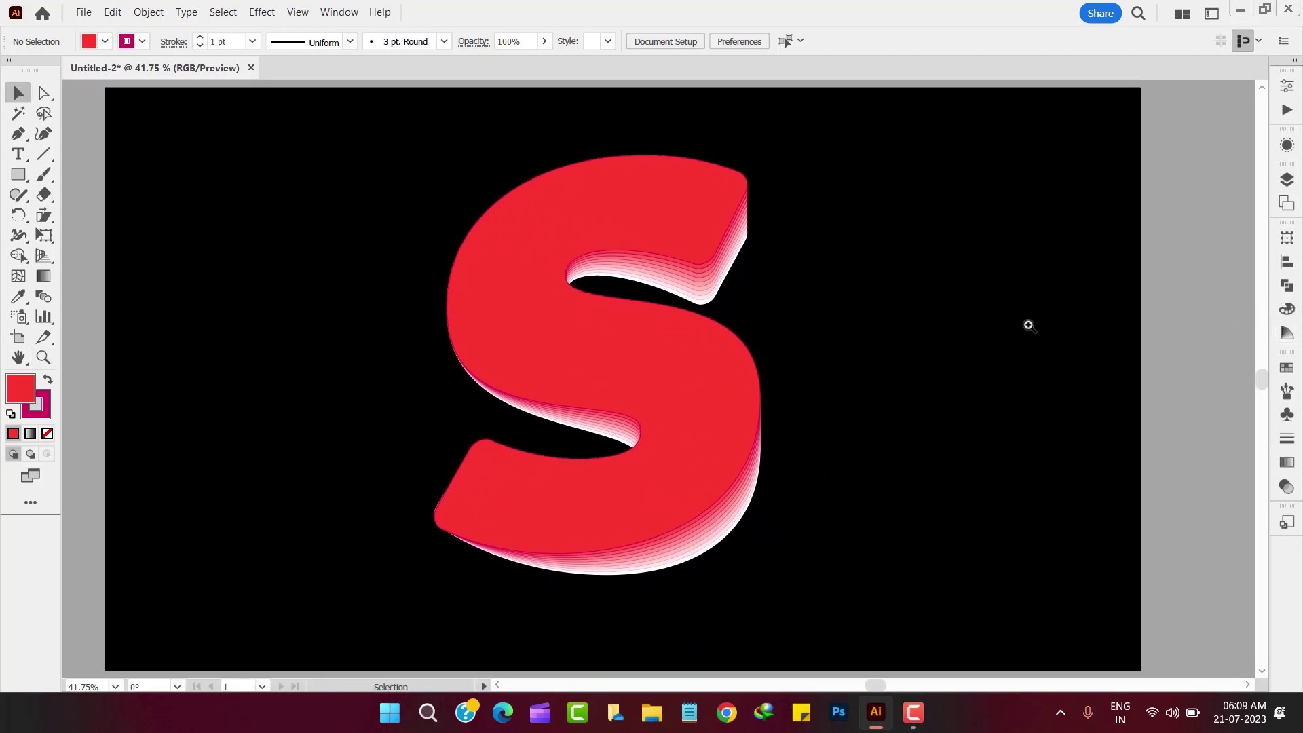
left_click(706, 539)
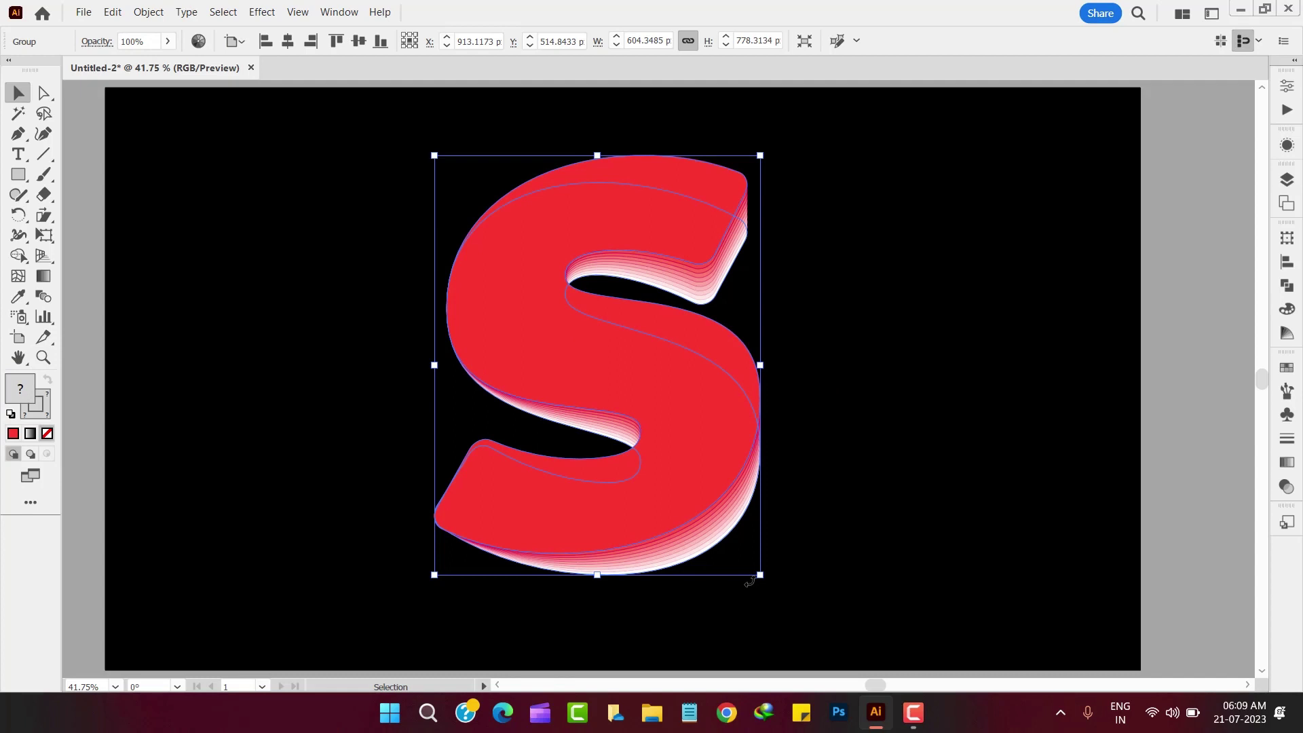
left_click_drag(597, 576, 602, 510)
Duplicate the S beside it and reflect the copy horizontally to flip it upside down.
left_click_drag(640, 432, 929, 430)
right_click(929, 430)
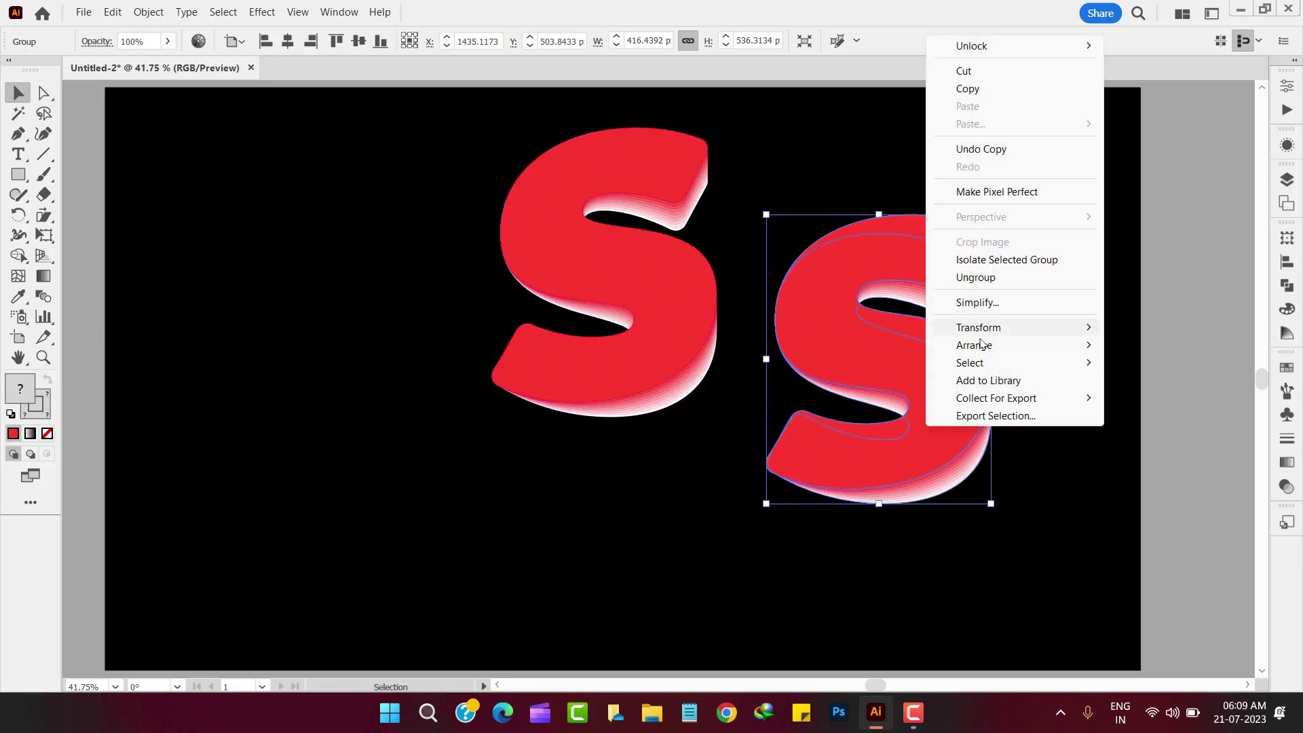
mouse_move(988, 332)
left_click(739, 388)
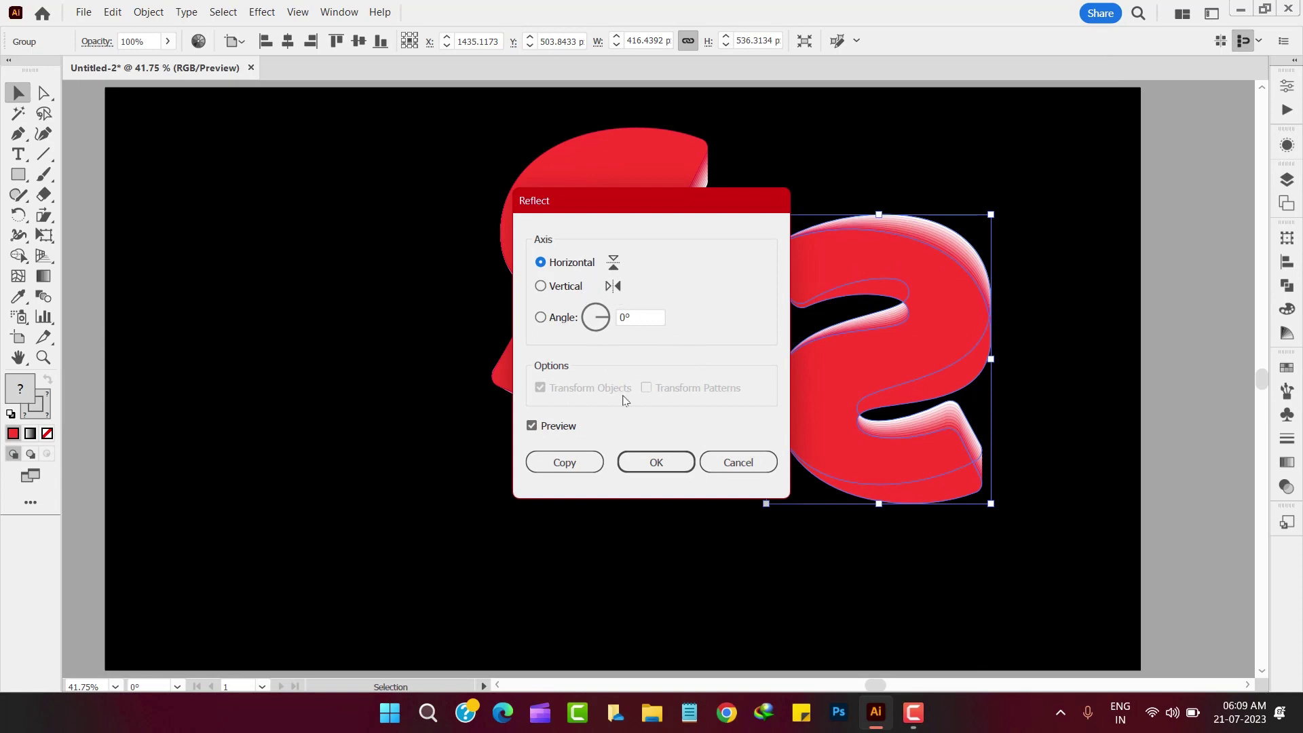
left_click(652, 467)
Move the flipped copy directly beneath the original S.
left_click(733, 585)
left_click_drag(909, 360, 676, 526)
left_click_drag(849, 584, 550, 298)
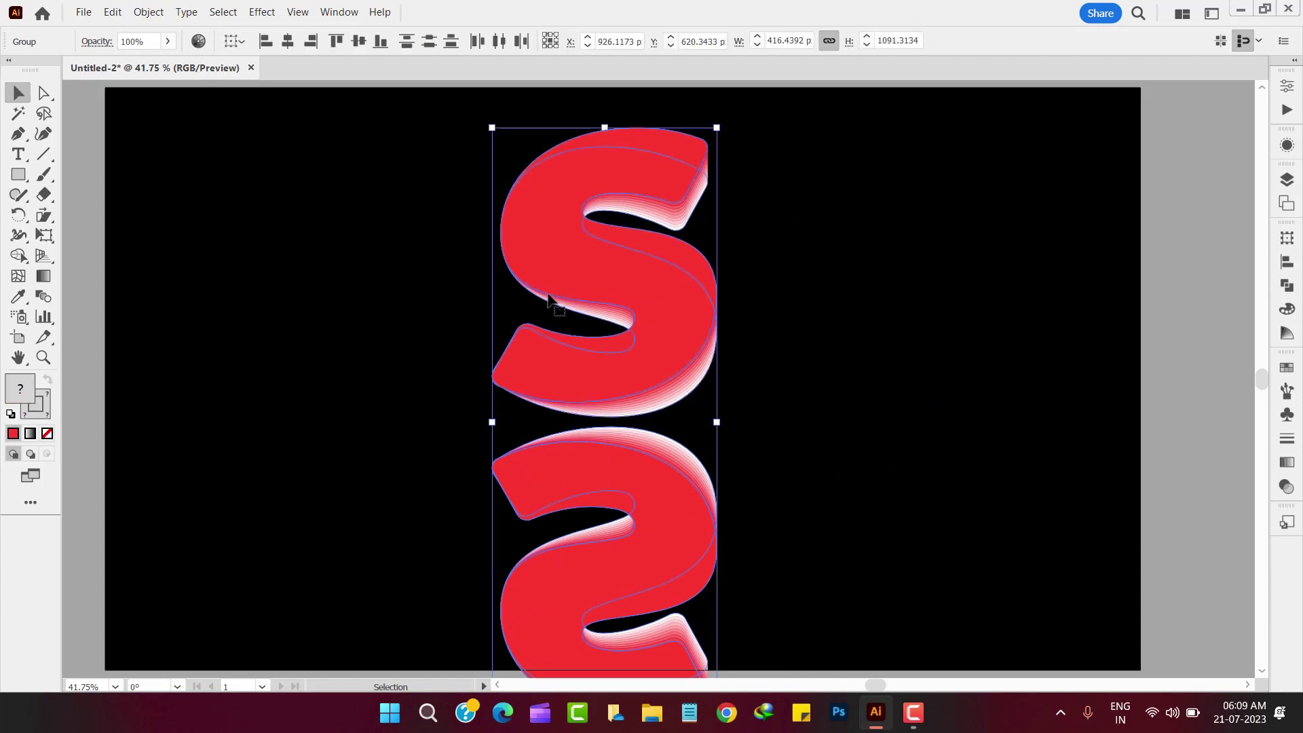
left_click(311, 266)
Scale the S and its mirrored copy down together and move them up.
left_click(620, 533)
left_click_drag(605, 127, 608, 170)
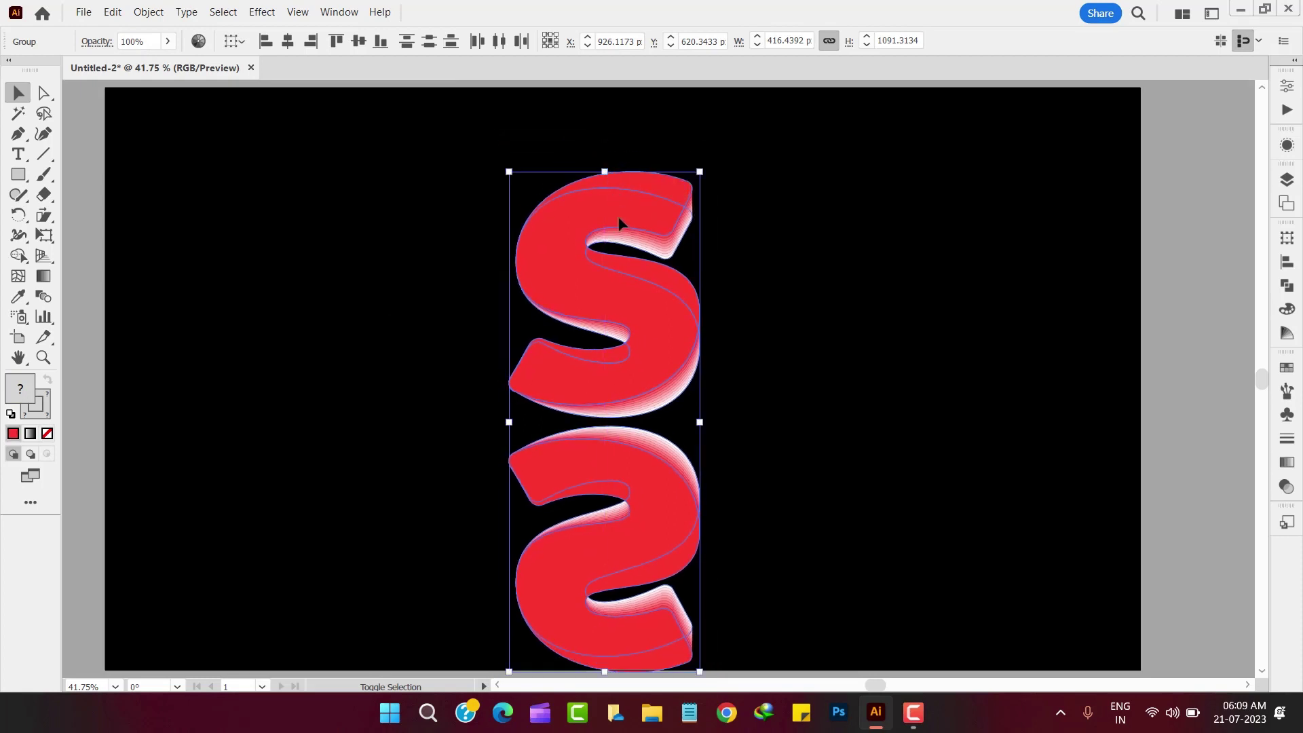
left_click_drag(657, 355, 657, 304)
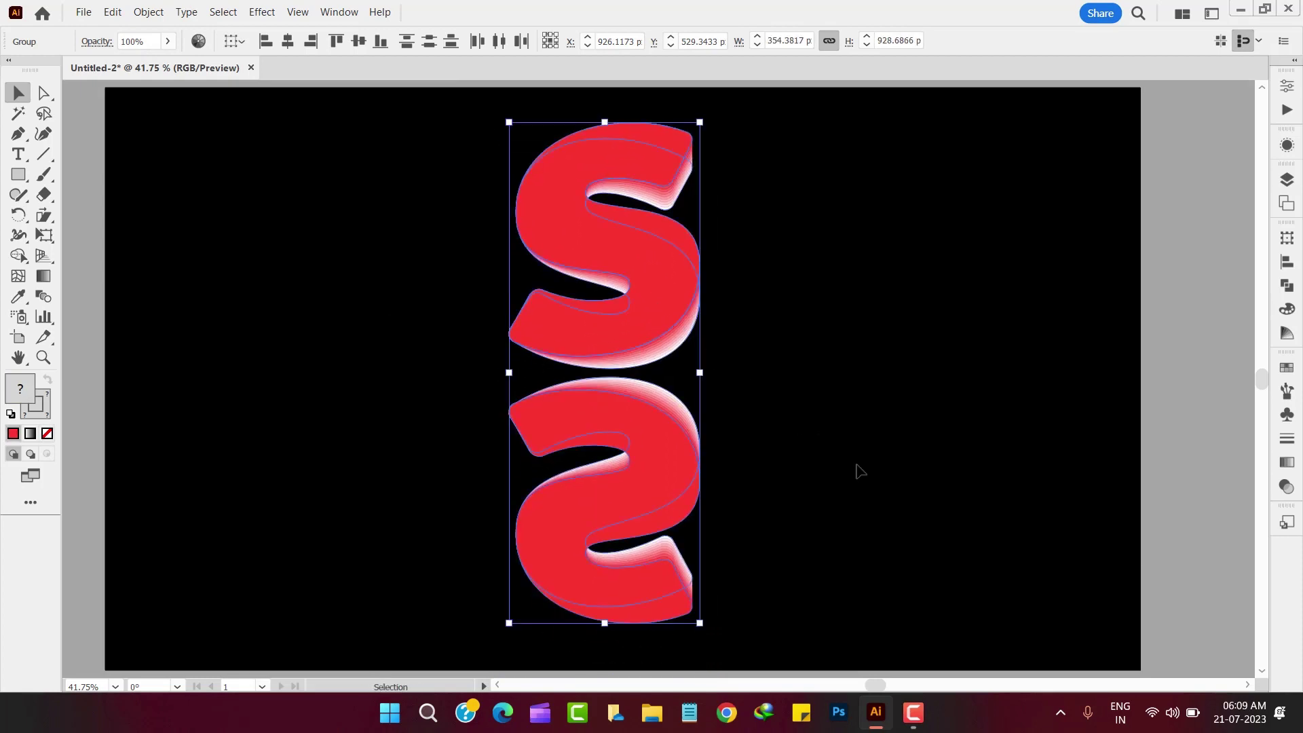
left_click(859, 471)
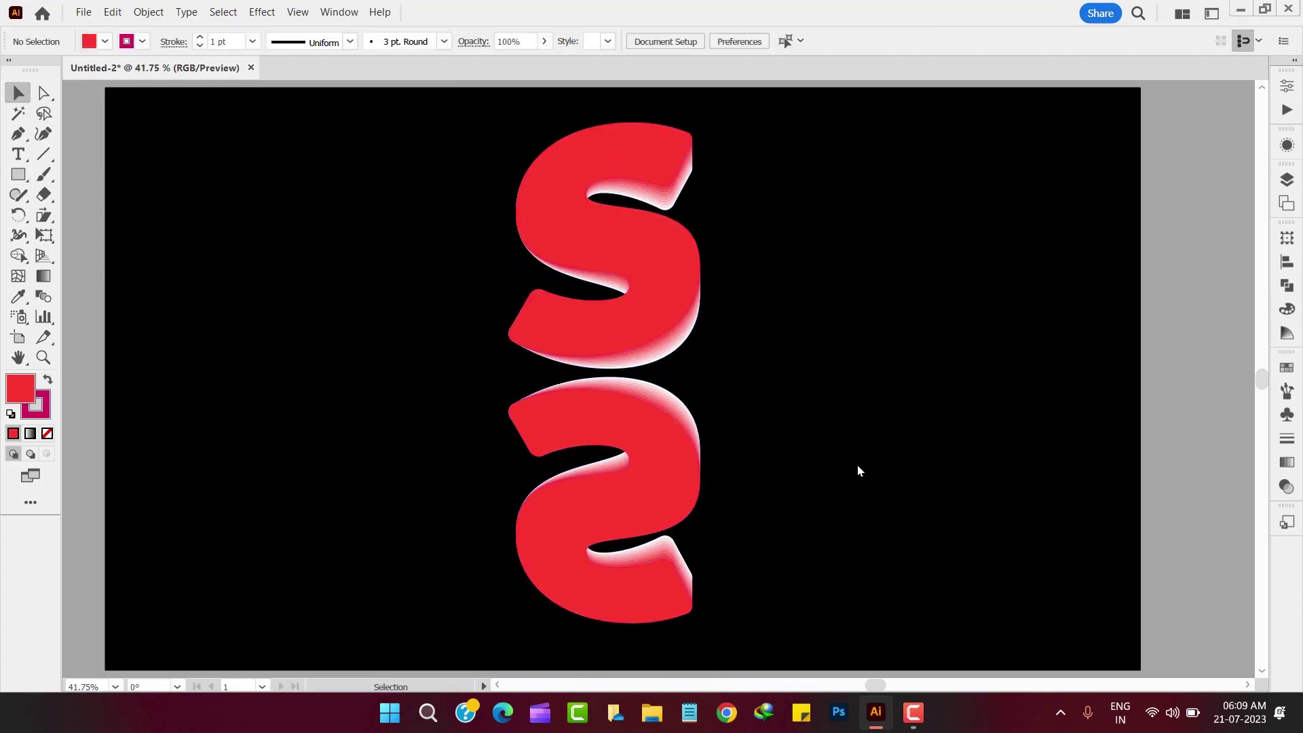
Draw a rectangle covering the mirrored S.
key("ctrl+space")
left_click(18, 175)
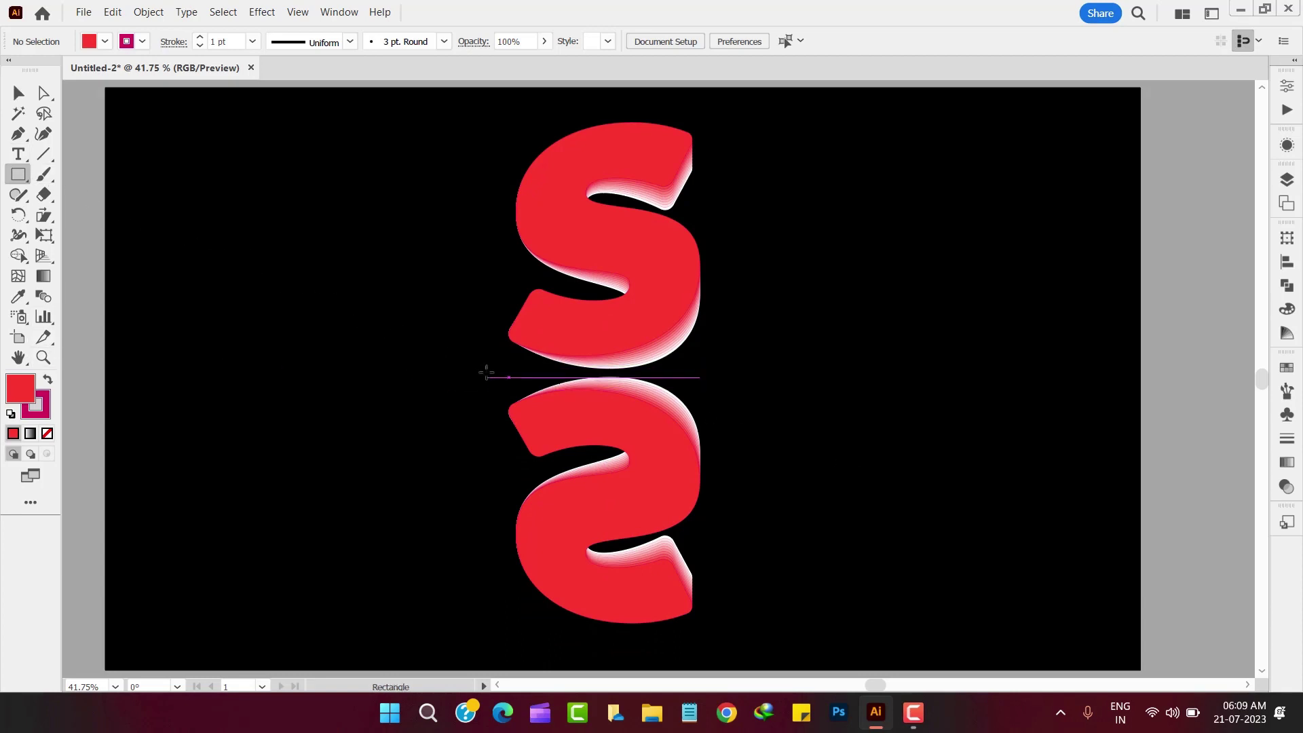
left_click_drag(486, 373, 721, 645)
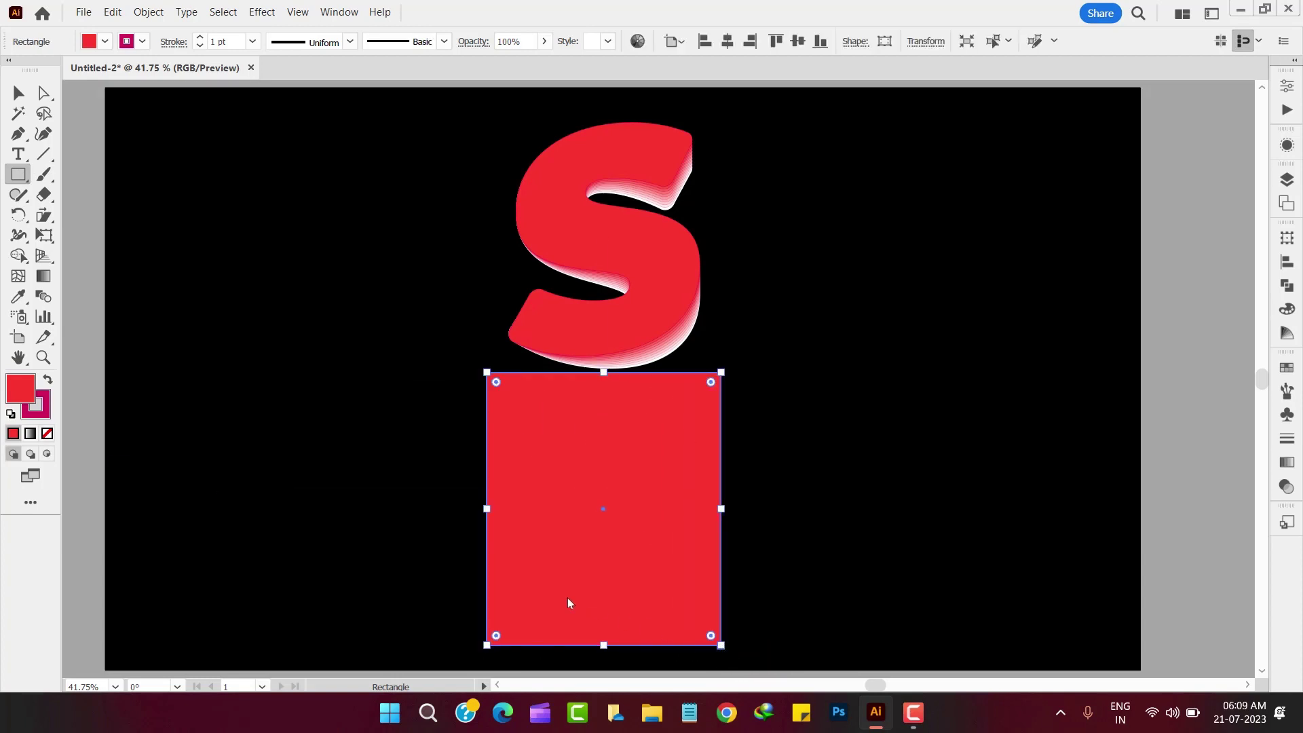
Fill the rectangle with a vertical gradient, white at top fading to black below.
left_click(30, 433)
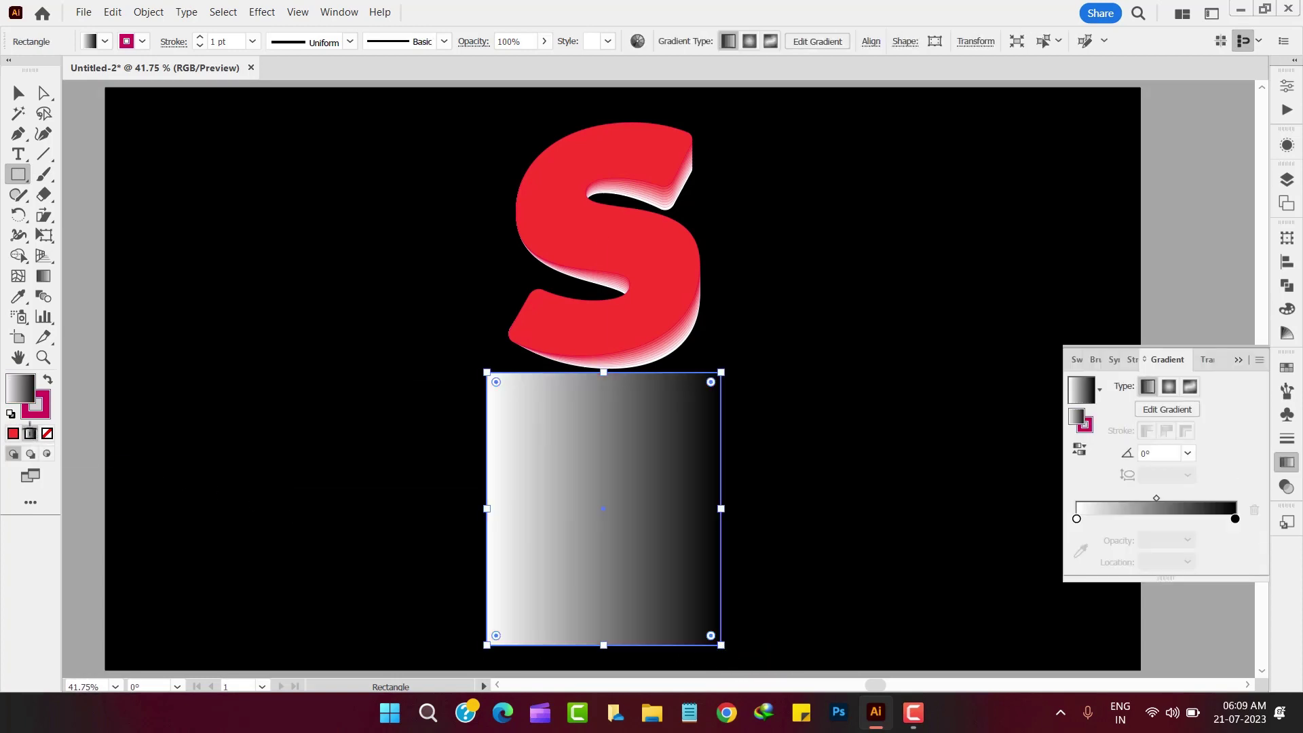
left_click(44, 276)
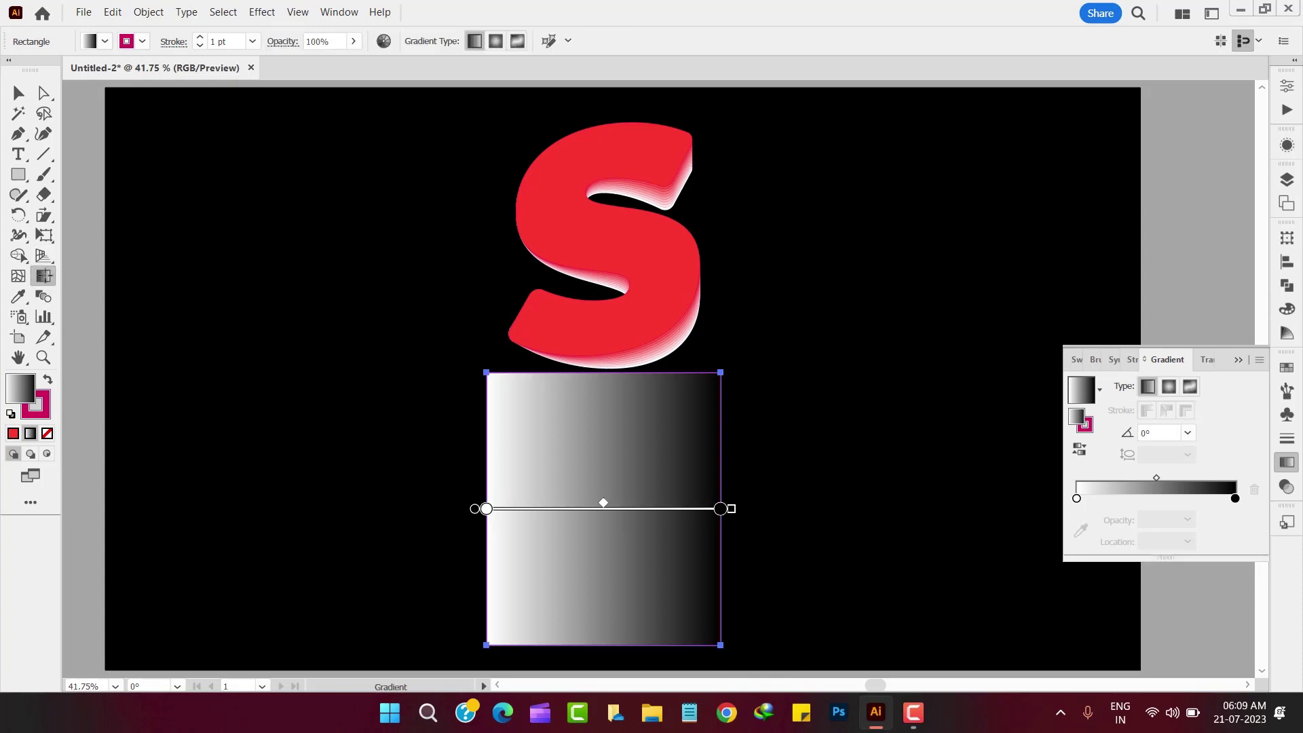
mouse_move(602, 367)
left_mouse_down()
mouse_move(614, 602)
mouse_move(597, 582)
mouse_move(606, 501)
left_mouse_up()
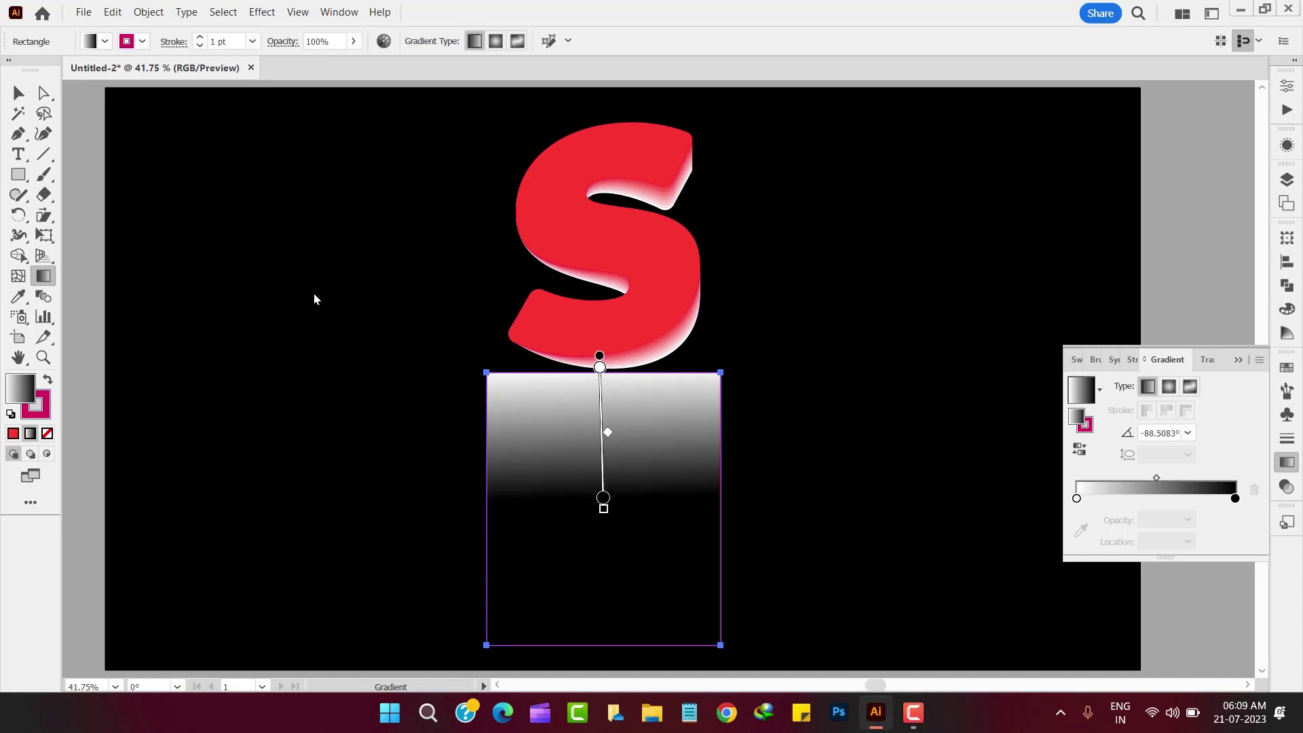
Select only the gradient rectangle with its outline colour active for editing.
key("v")
left_click_drag(388, 437, 487, 482)
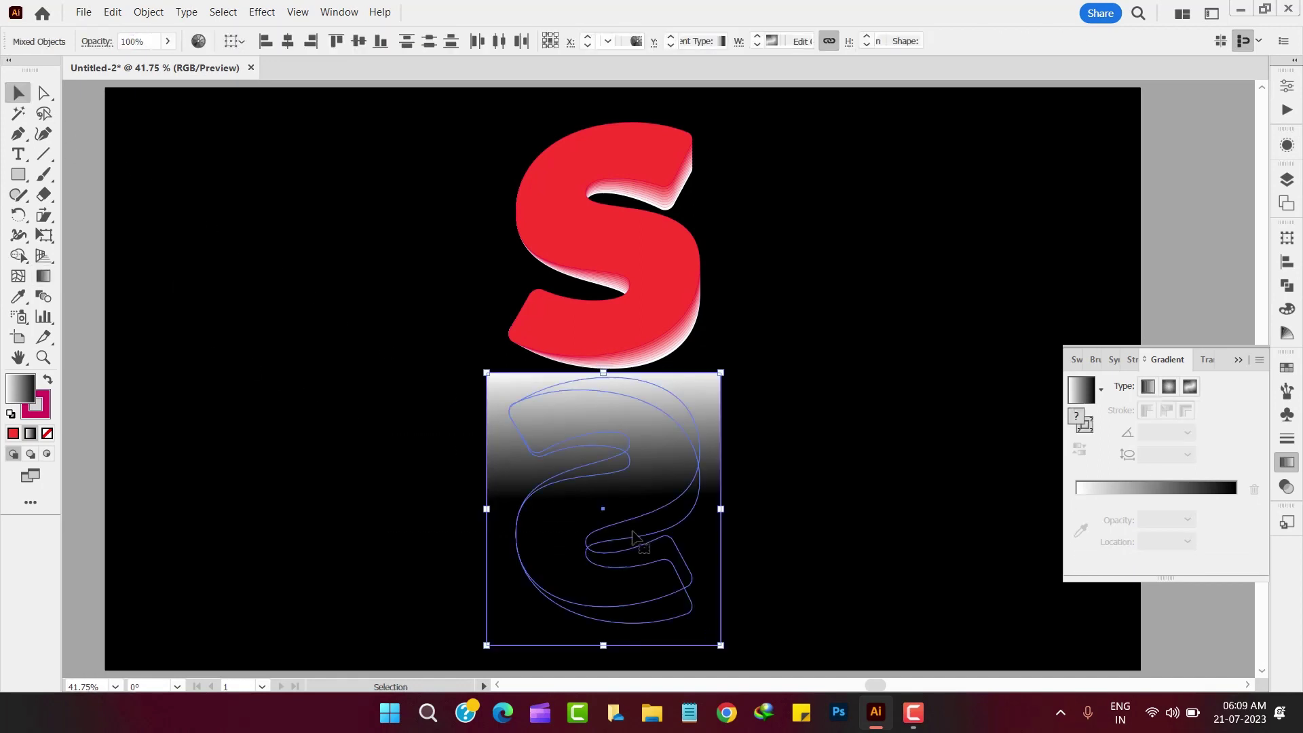
left_click_drag(810, 621, 538, 490)
left_click(305, 538)
left_click(486, 628)
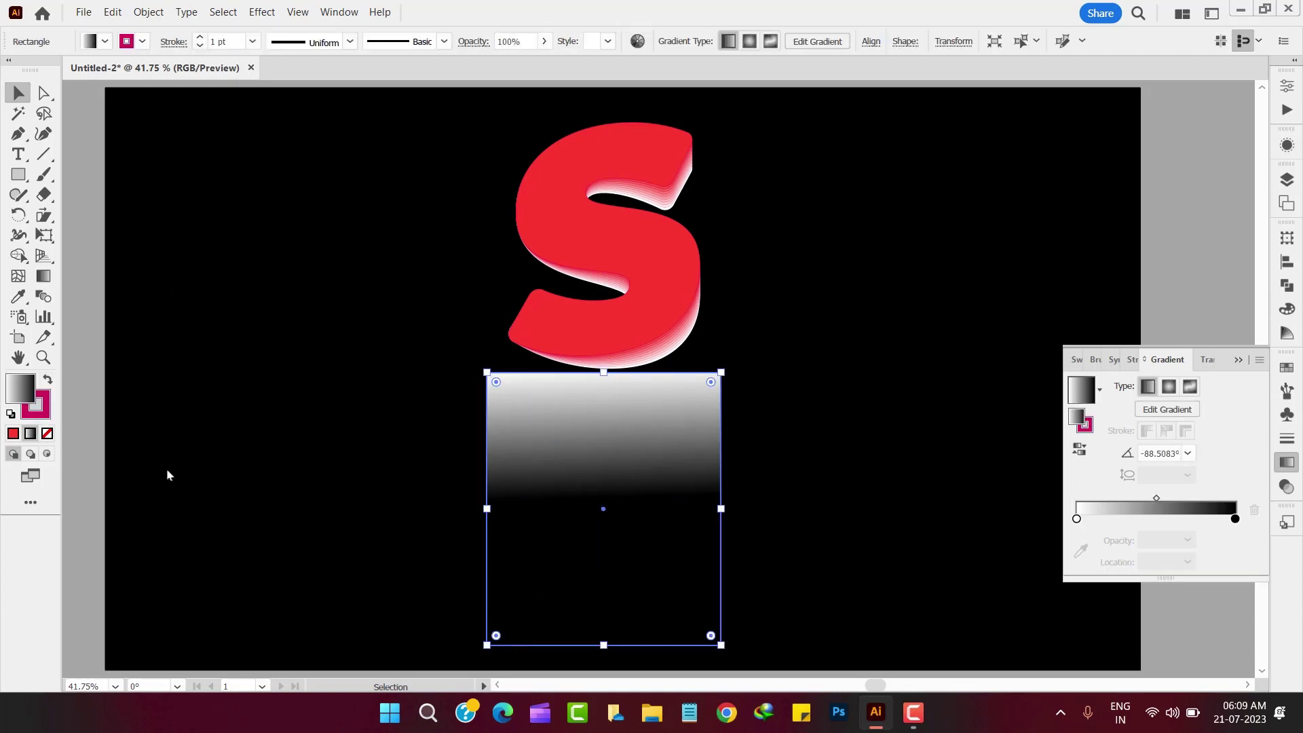
left_click(39, 411)
Remove the rectangle's outline, then use Make Mask to mask the mirrored S with it.
left_click(47, 433)
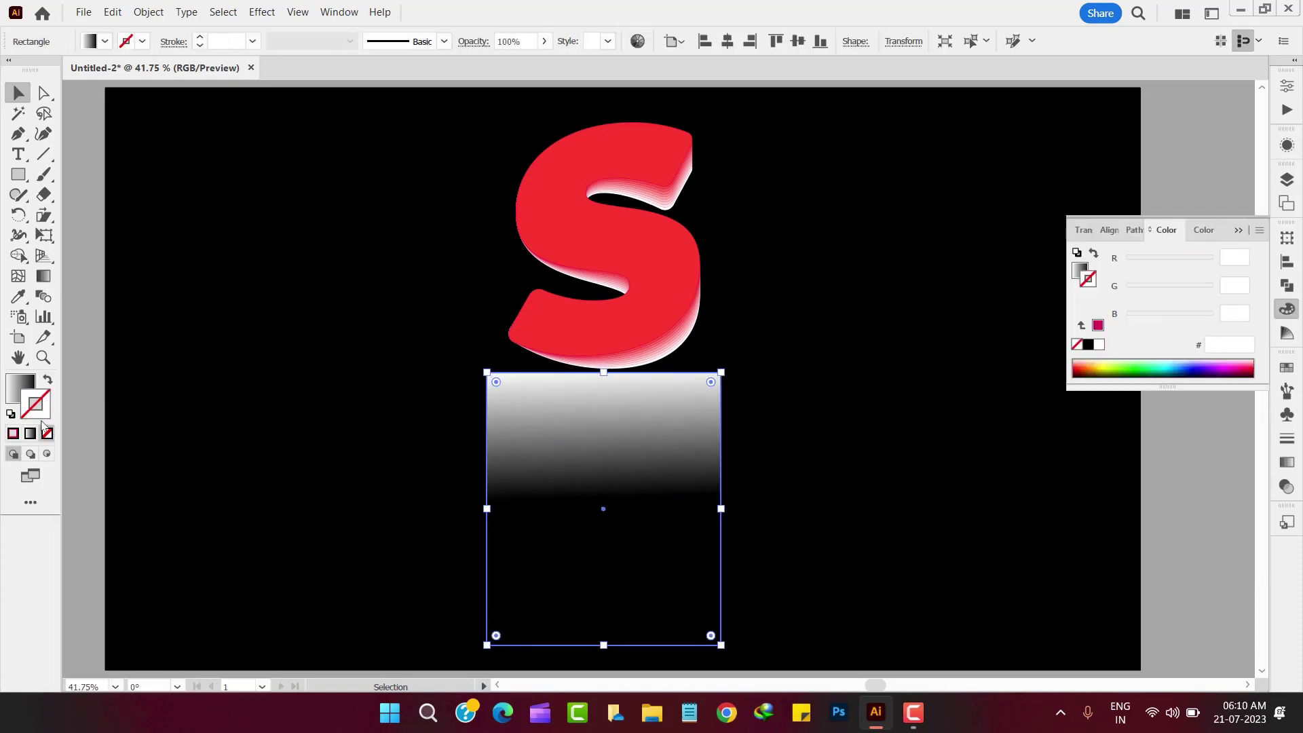
left_click(306, 489)
left_click_drag(422, 394, 667, 593)
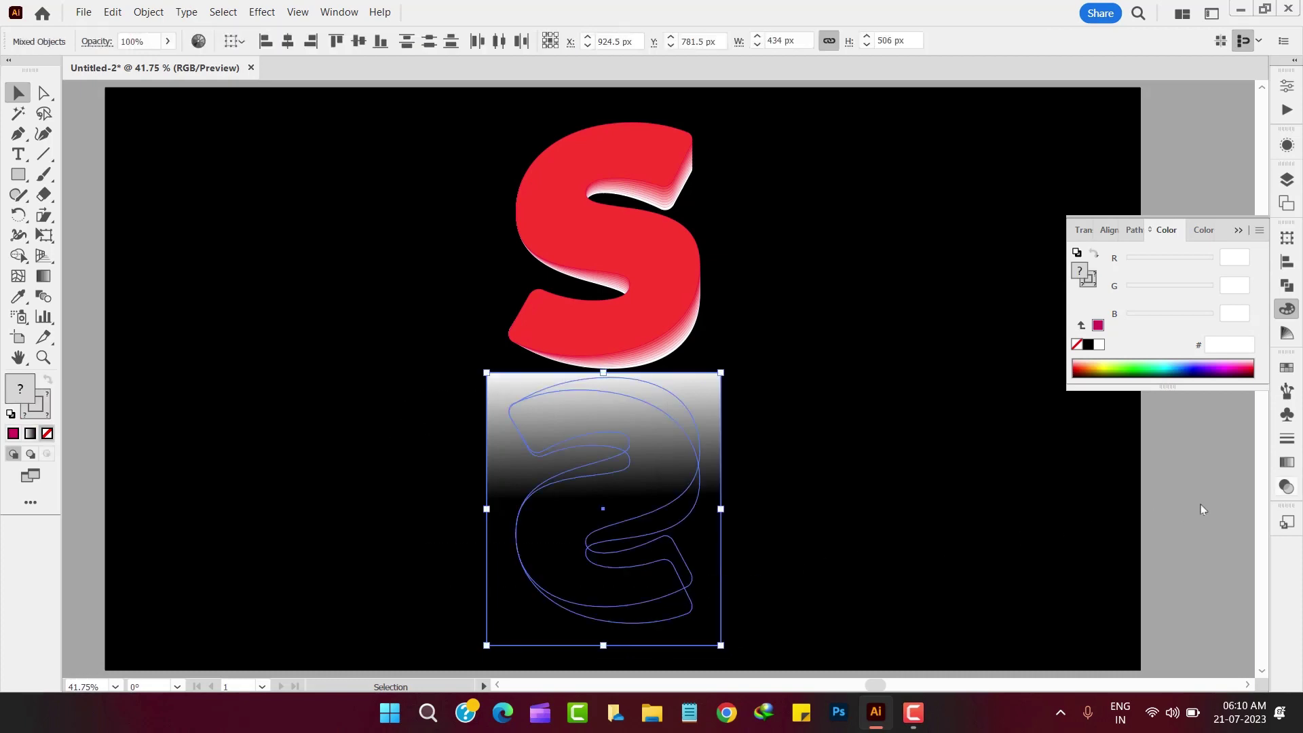
left_click(1287, 489)
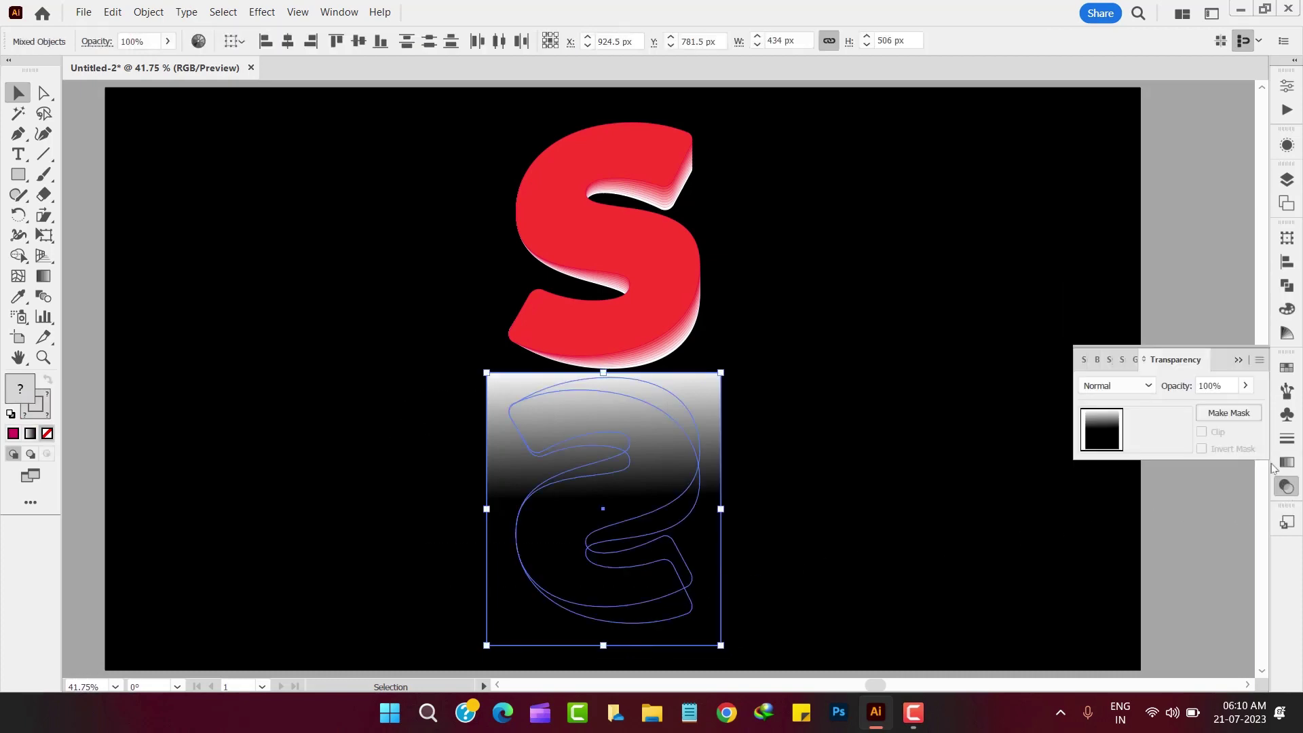
left_click(1229, 413)
left_click(1200, 549)
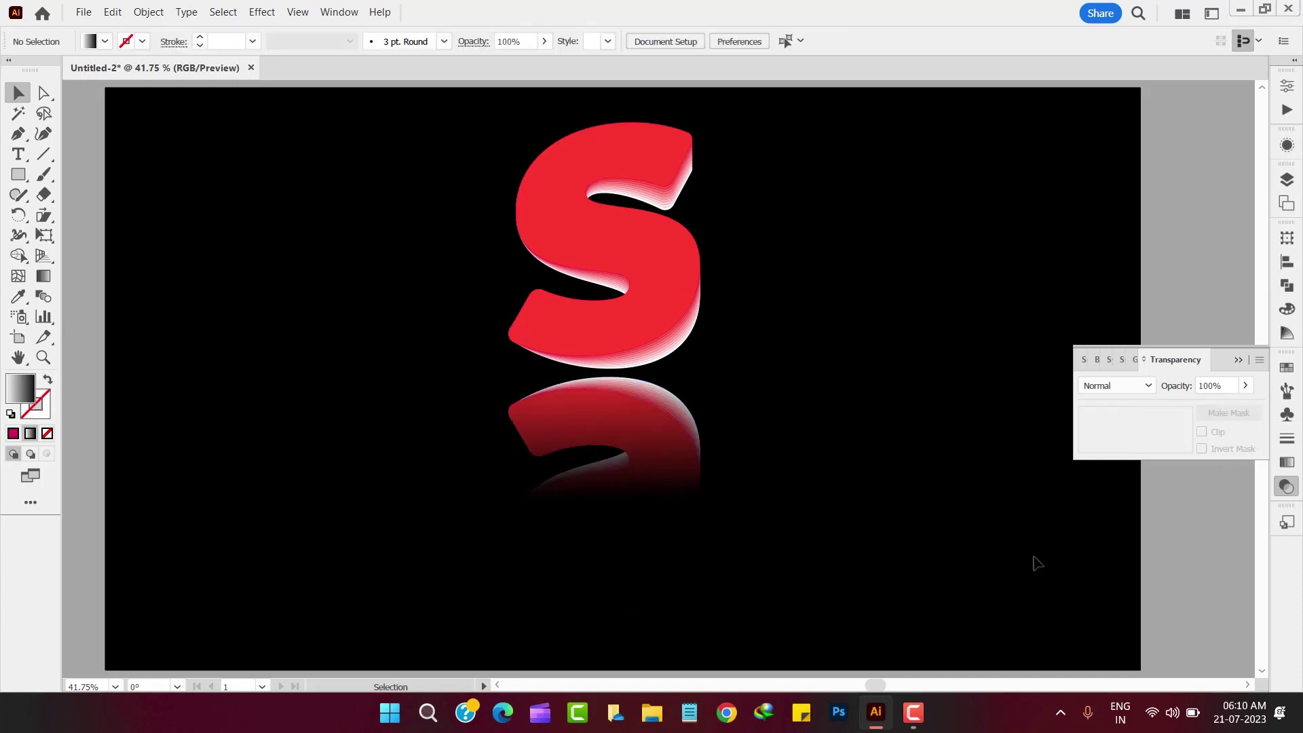
Group the S with its fading reflection using Object > Group.
left_click_drag(827, 588, 540, 306)
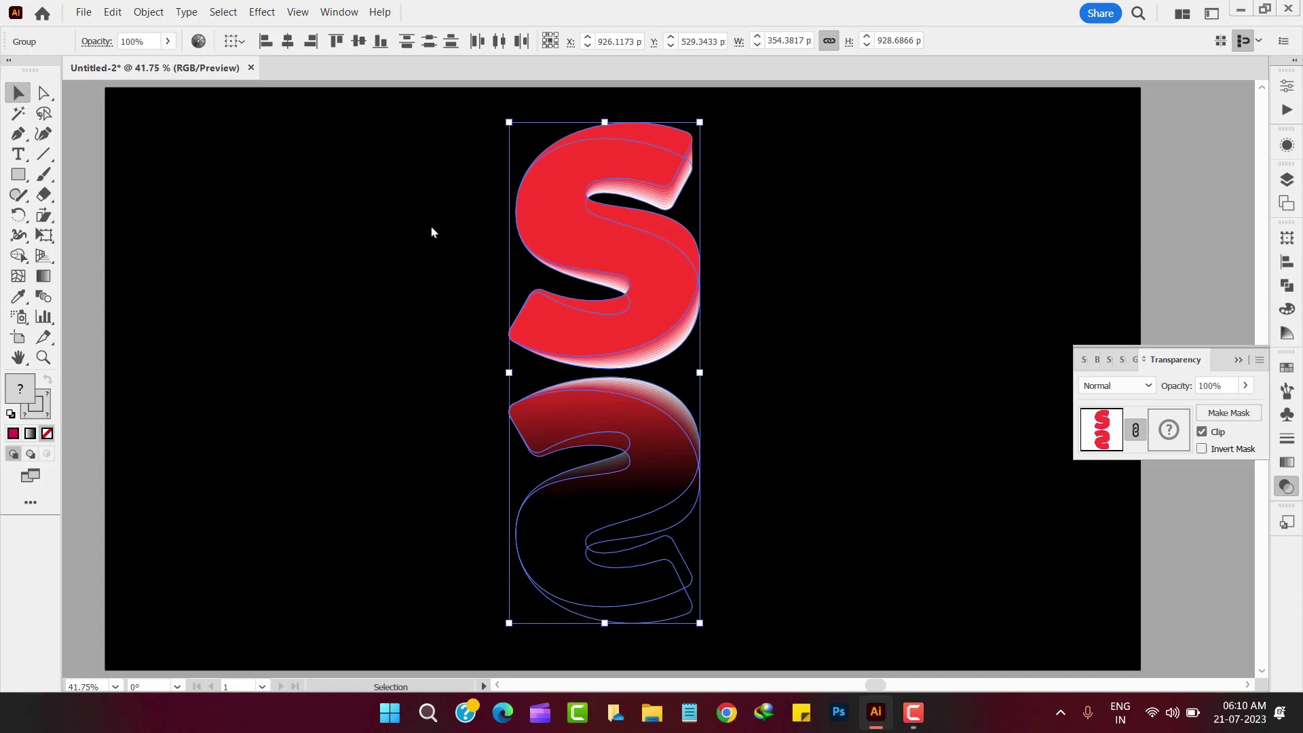
left_click(148, 12)
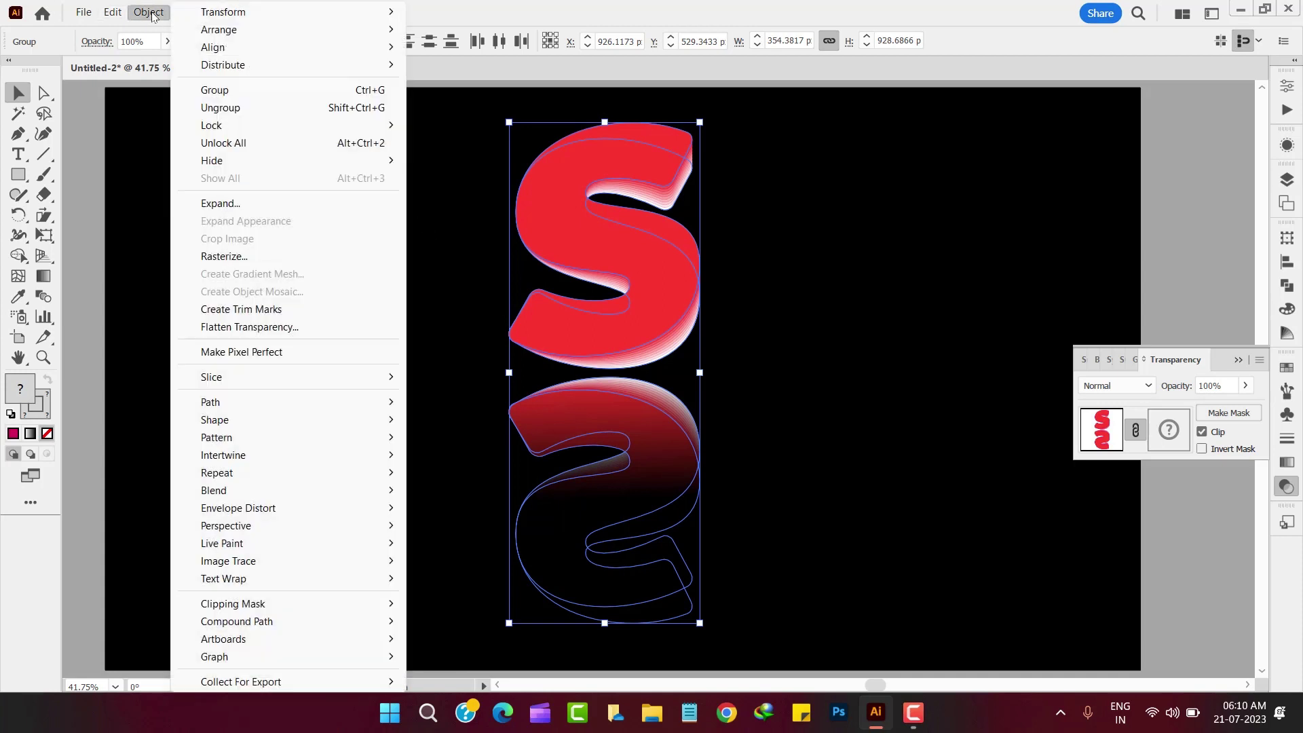
left_click(209, 90)
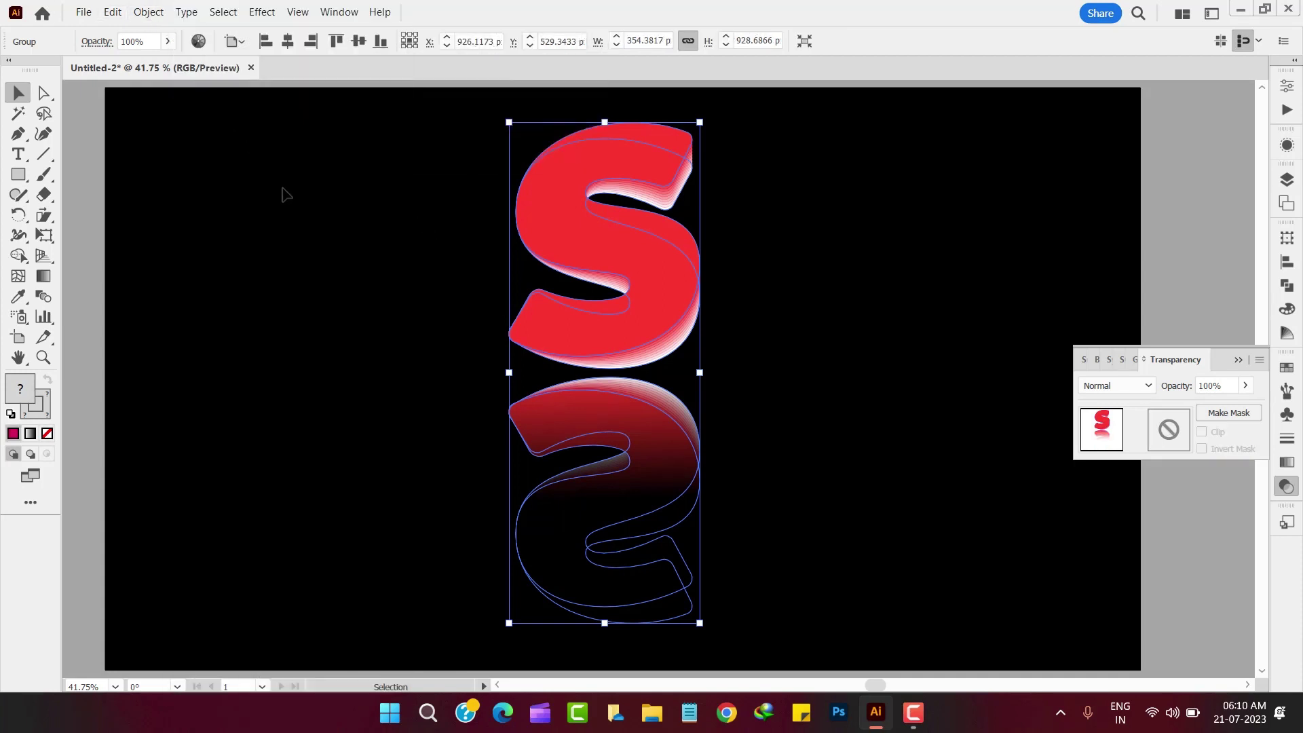
left_click(303, 206)
Move the group lower, enlarge it proportionally, and centre it horizontally on the artboard.
left_click_drag(609, 258, 617, 374)
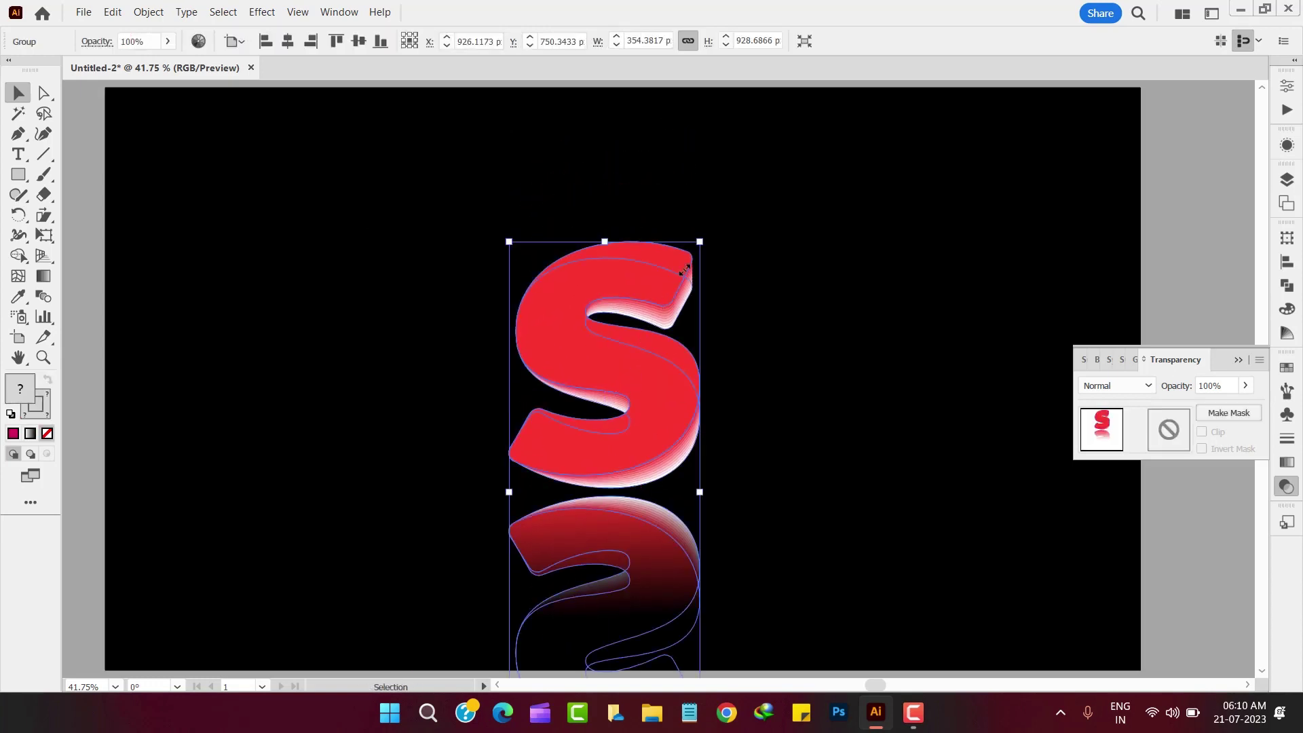
left_click_drag(700, 242, 760, 198)
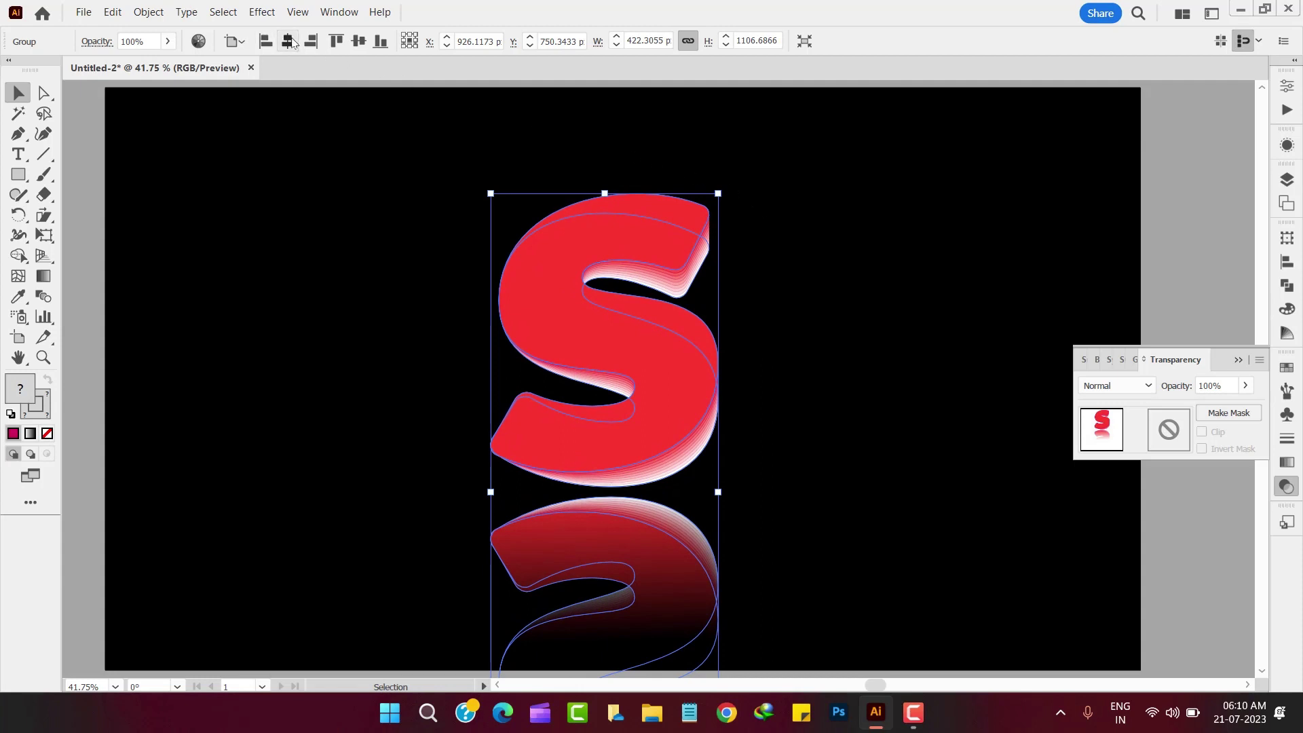
left_click(288, 41)
left_click(319, 214)
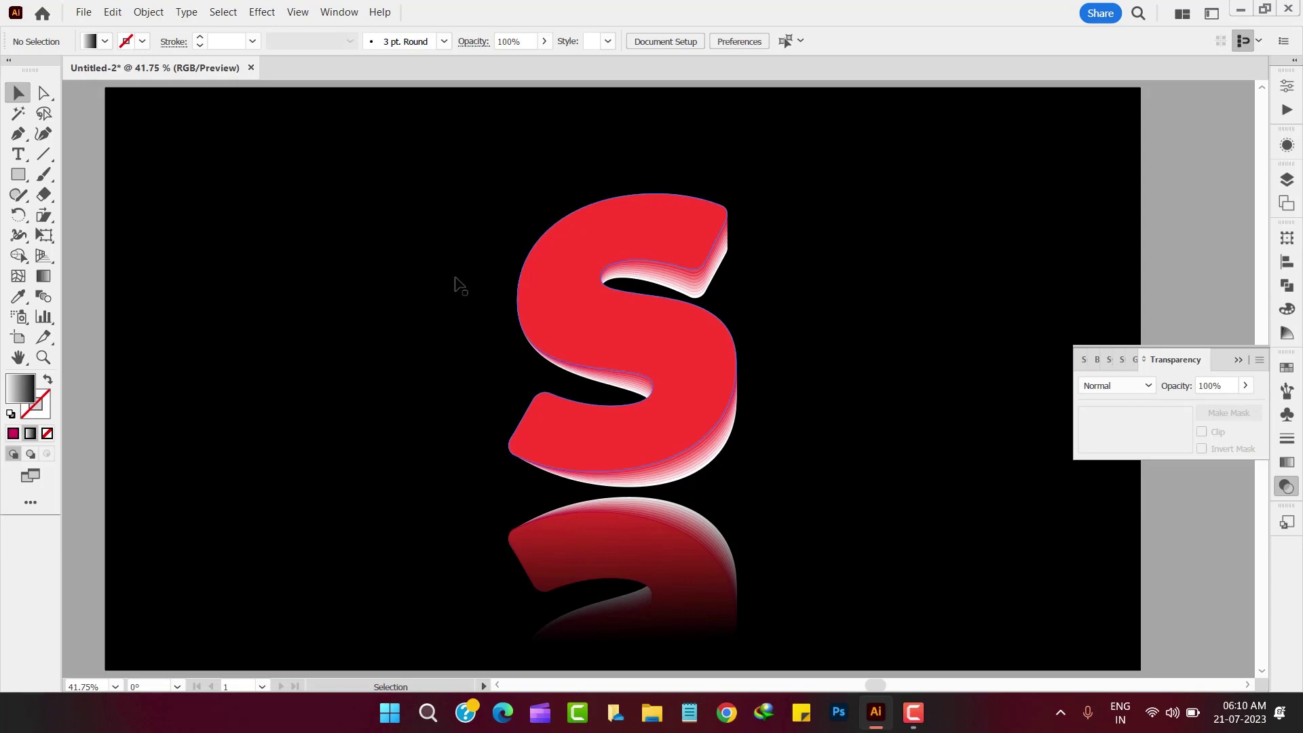
left_click_drag(459, 265, 824, 535)
left_click(815, 509)
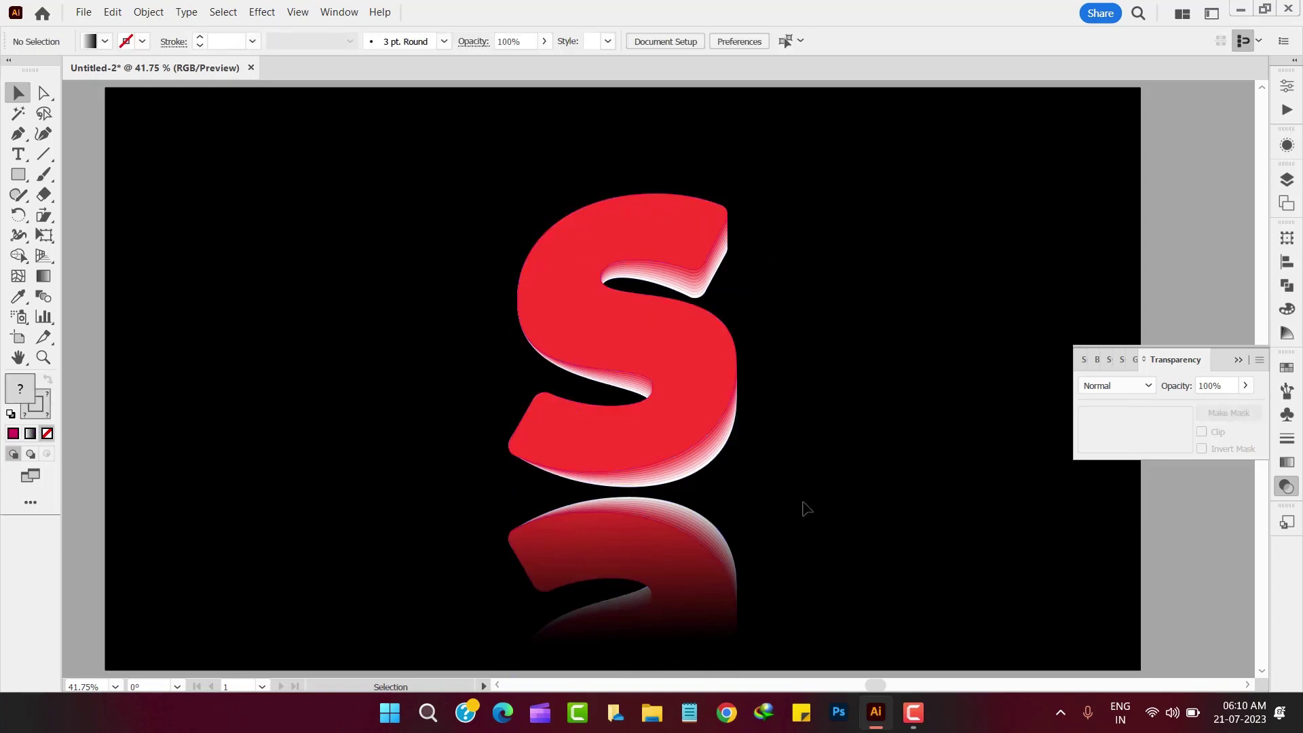
left_click(50, 358)
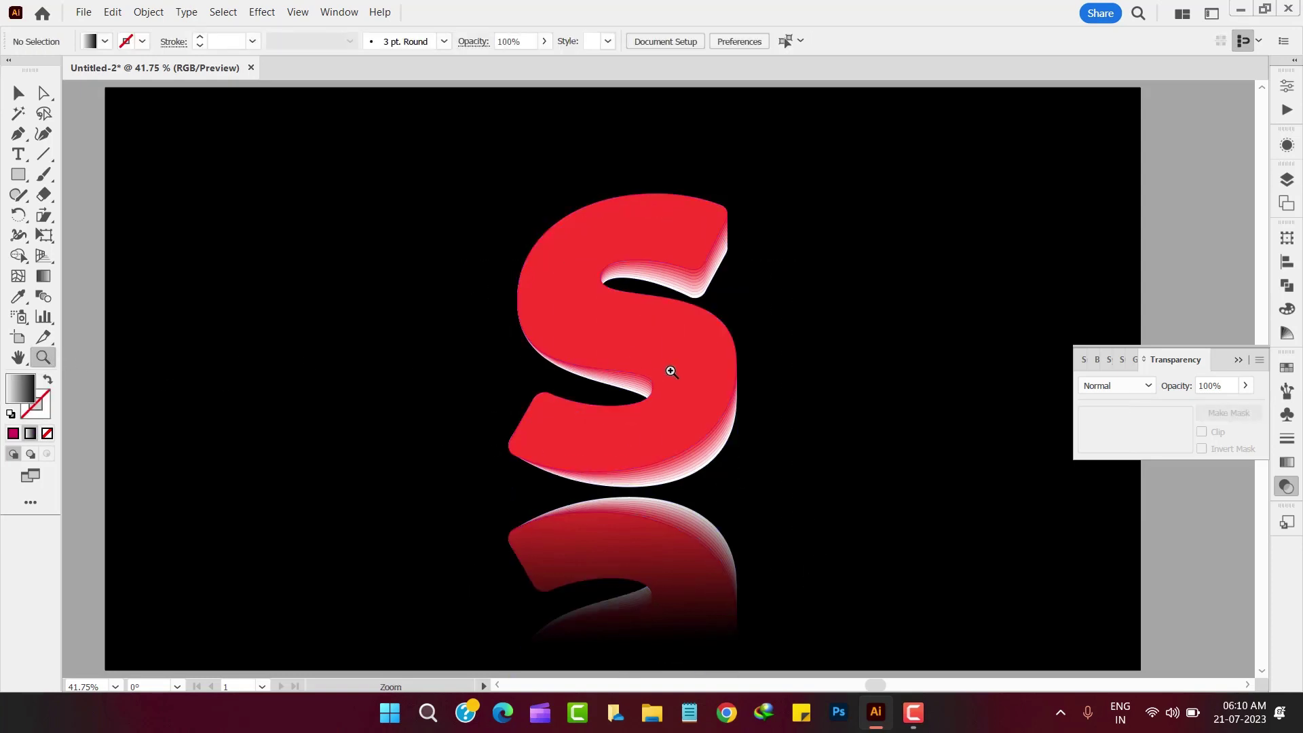